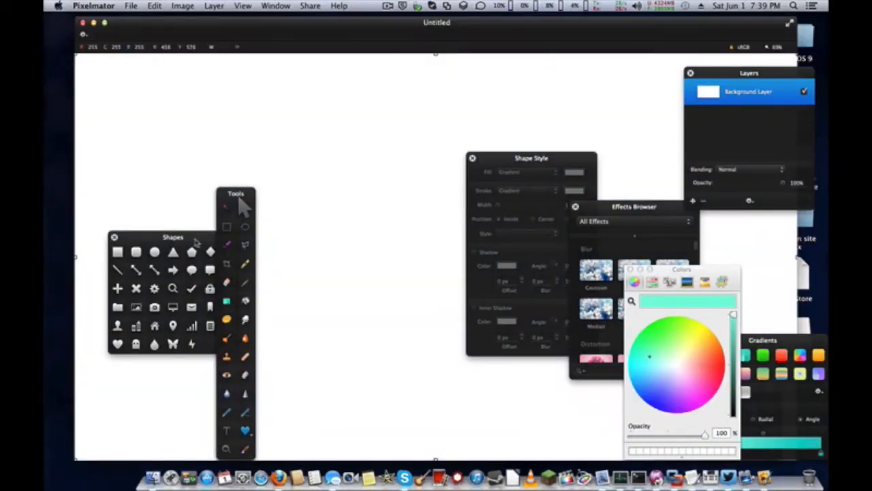
- Move the Tools and Shapes palettes to the edge of the canvas, with Shapes placed beneath Tools
{"action": "left_click_drag", "start_coordinate": [197, 241], "coordinate": [135, 219]}
{"action": "left_click", "coordinate": [229, 202]}
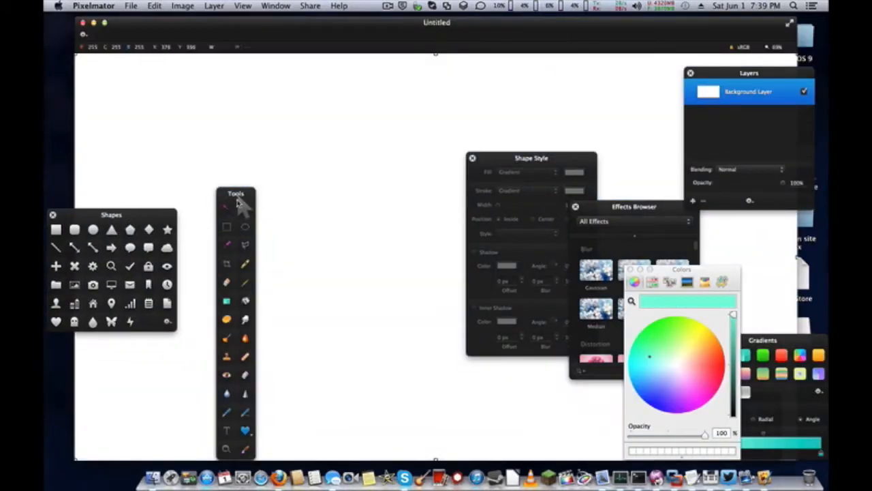
{"action": "left_click_drag", "start_coordinate": [235, 193], "coordinate": [67, 38]}
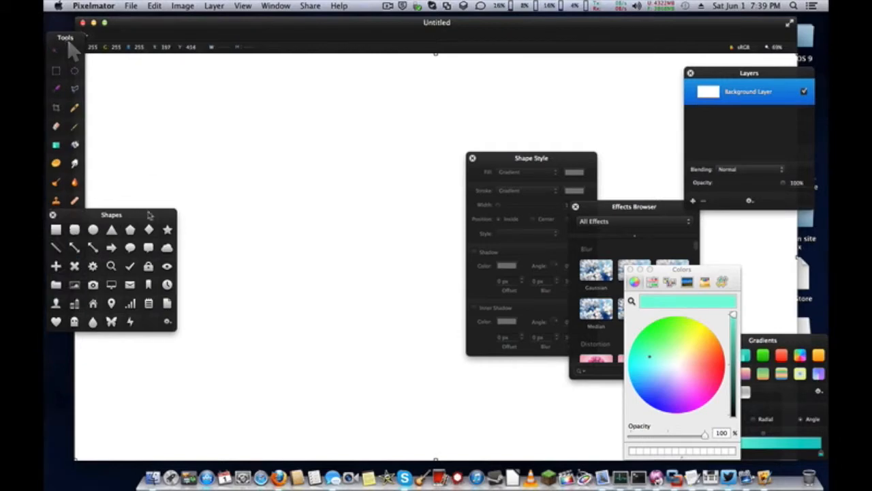
{"action": "left_click_drag", "start_coordinate": [150, 213], "coordinate": [180, 319]}
- Clear the Shape Style, Effects Browser, Layers, Gradients and Colors palettes off the canvas
{"action": "left_click_drag", "start_coordinate": [524, 164], "coordinate": [537, 164]}
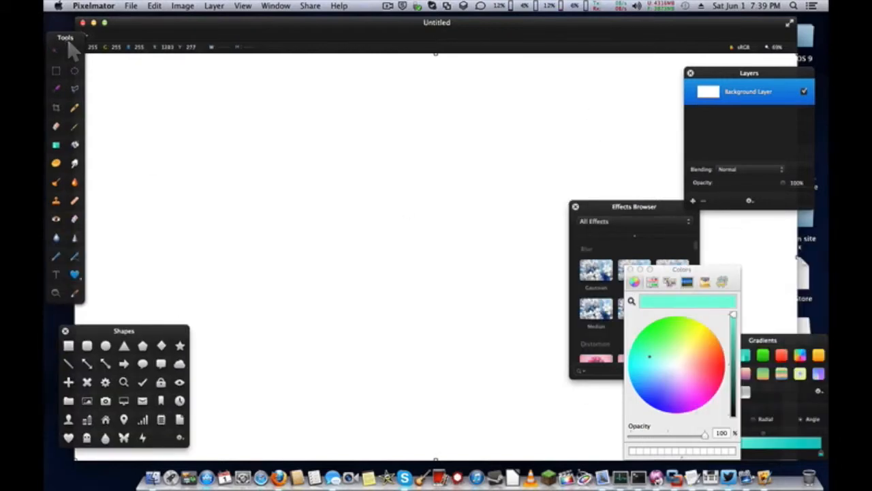
{"action": "left_click_drag", "start_coordinate": [626, 212], "coordinate": [871, 212]}
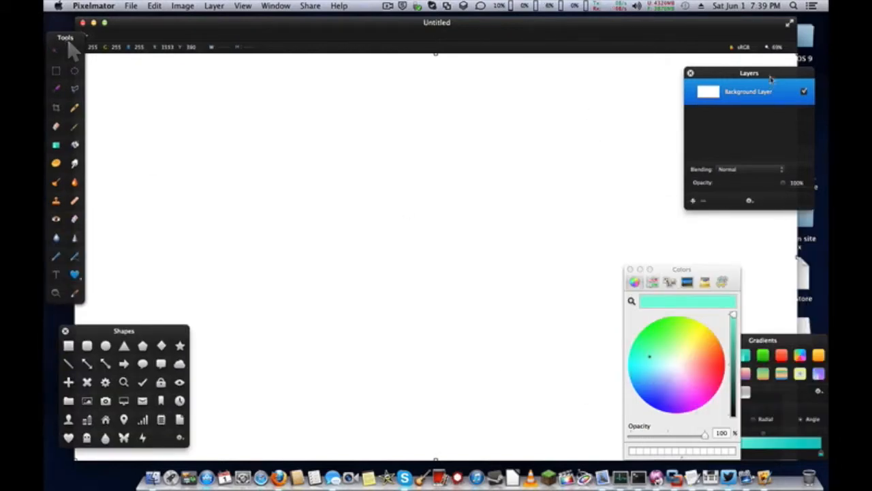
{"action": "left_click_drag", "start_coordinate": [770, 80], "coordinate": [871, 80]}
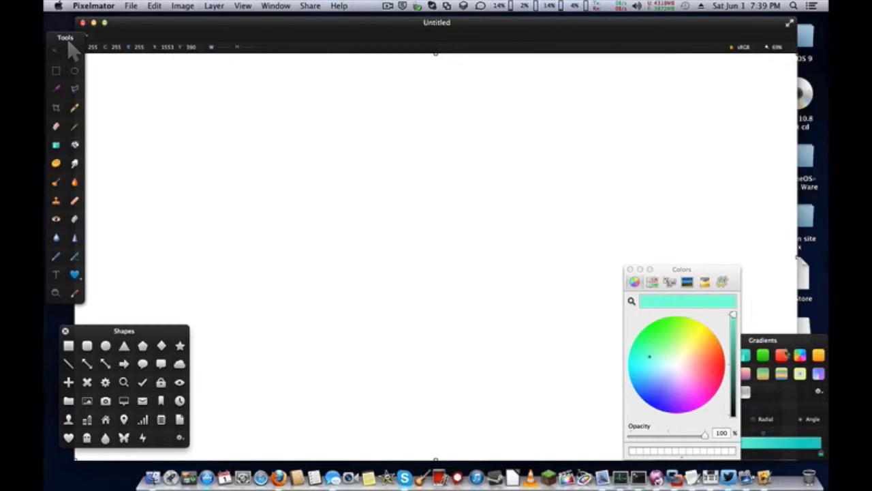
{"action": "left_click_drag", "start_coordinate": [781, 341], "coordinate": [827, 341]}
{"action": "left_click_drag", "start_coordinate": [733, 272], "coordinate": [871, 272]}
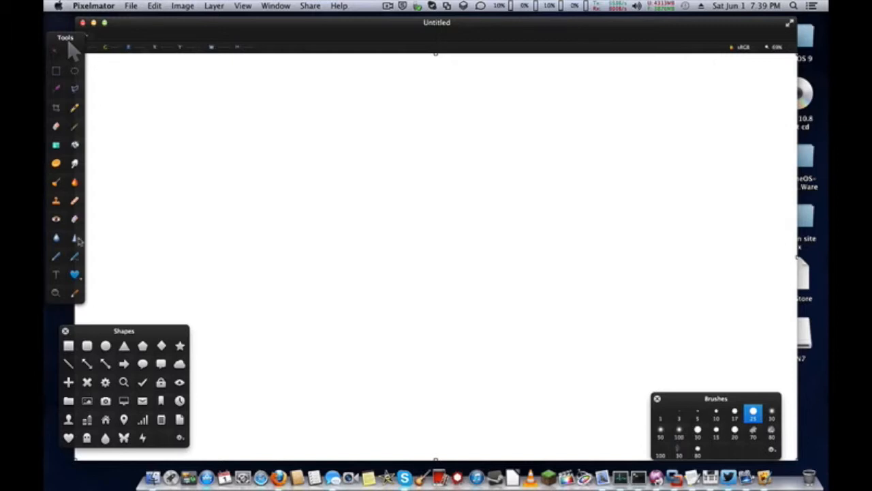
- Activate the Gradient tool and bring the Effects Browser over the canvas to look through all its effects
{"action": "left_click", "coordinate": [56, 145]}
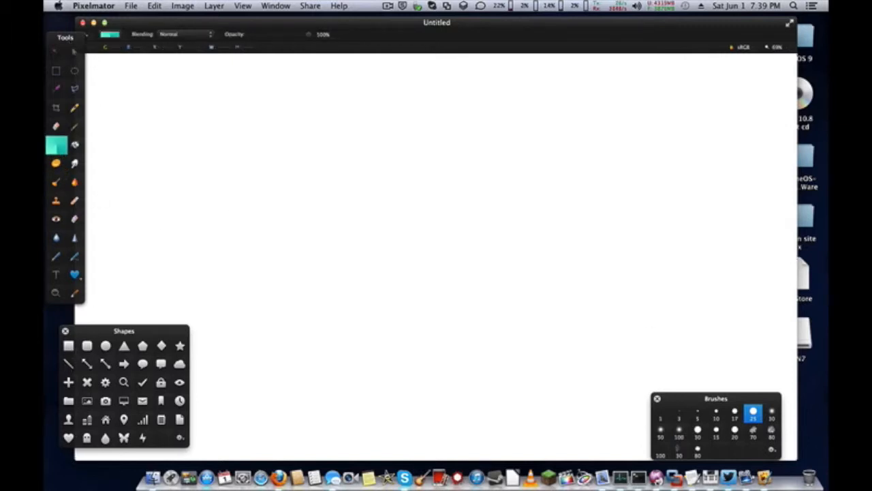
{"action": "left_click_drag", "start_coordinate": [828, 239], "coordinate": [658, 240]}
{"action": "scroll", "coordinate": [679, 367], "scroll_direction": "down", "scroll_amount": 5}
{"action": "scroll", "coordinate": [678, 367], "scroll_direction": "down", "scroll_amount": 15}
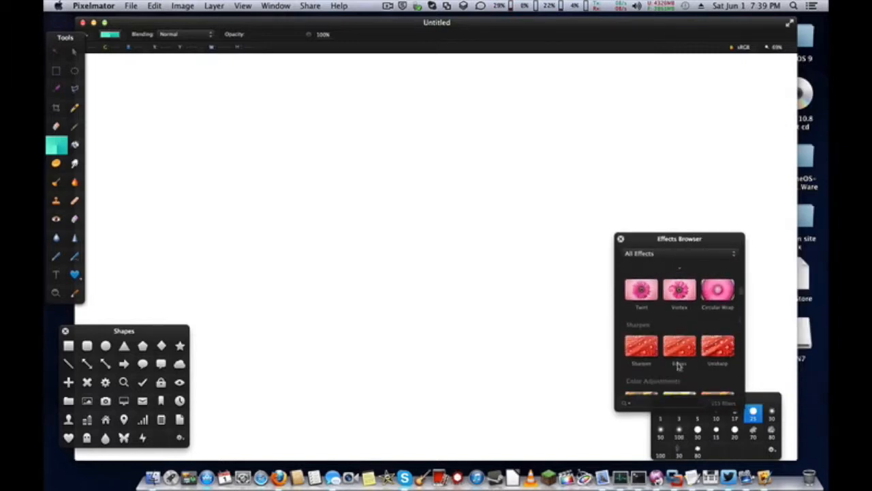
{"action": "scroll", "coordinate": [678, 367], "scroll_direction": "down", "scroll_amount": 15}
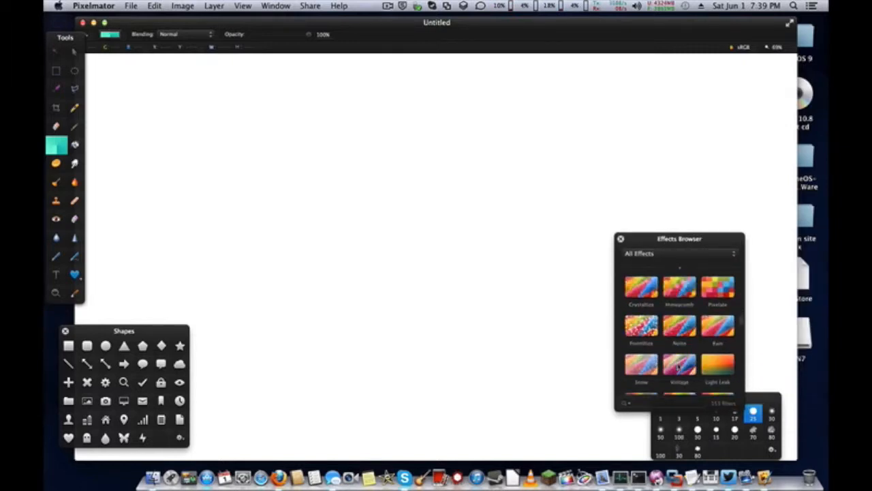
{"action": "scroll", "coordinate": [679, 365], "scroll_direction": "down", "scroll_amount": 15}
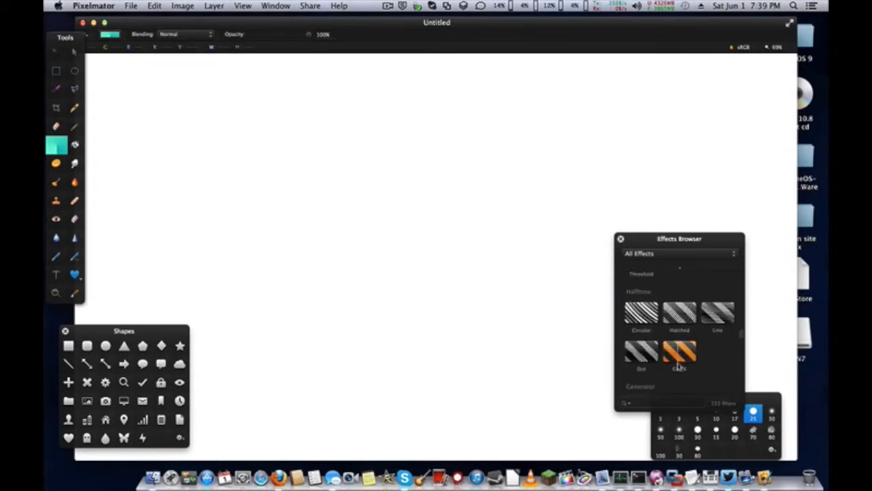
{"action": "scroll", "coordinate": [679, 367], "scroll_direction": "down", "scroll_amount": 12}
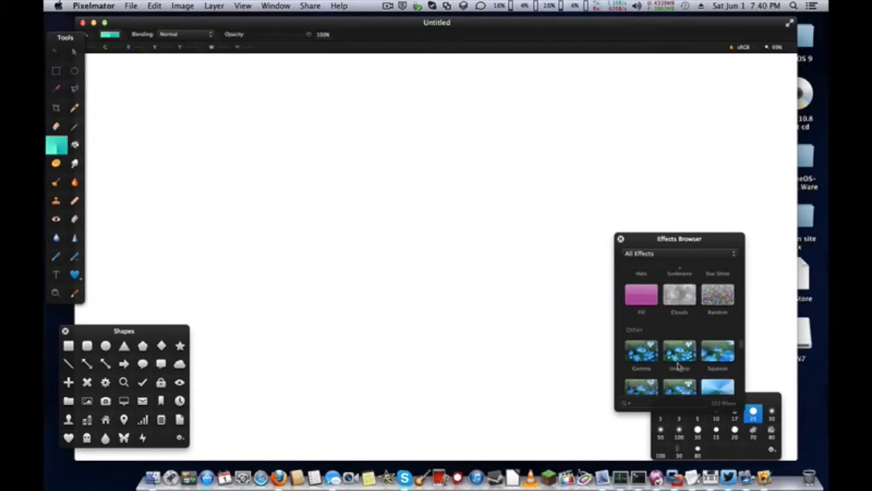
{"action": "scroll", "coordinate": [678, 366], "scroll_direction": "down", "scroll_amount": 12}
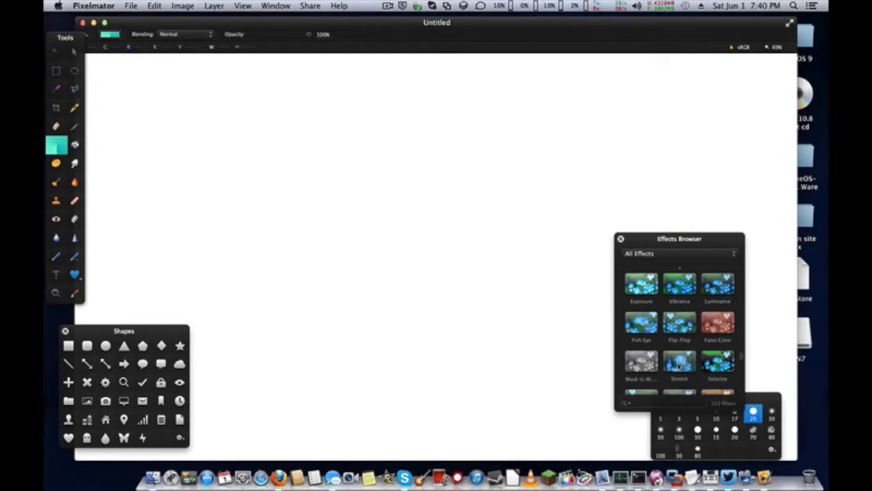
{"action": "scroll", "coordinate": [678, 366], "scroll_direction": "down", "scroll_amount": 2}
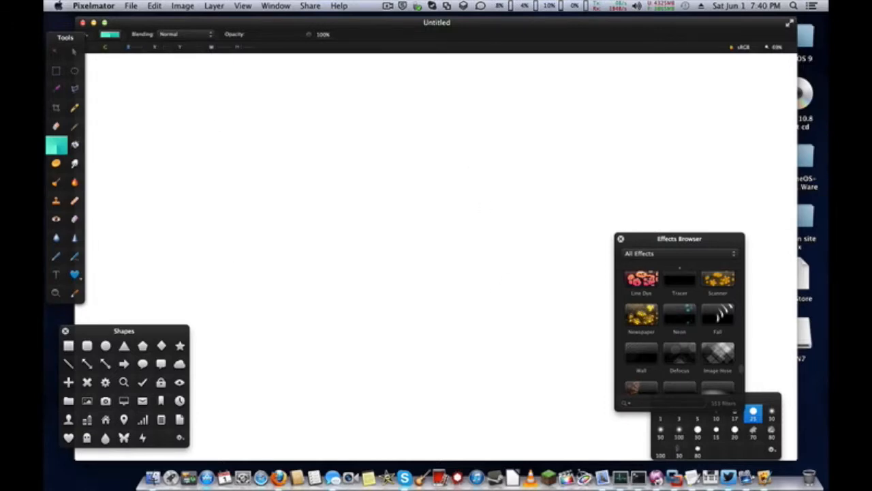
- Pick the multicolour rainbow preset from the Gradients palette for the Gradient tool, and put the palette away
{"action": "key", "text": "shift+super+c"}
{"action": "left_click_drag", "start_coordinate": [791, 134], "coordinate": [578, 141]}
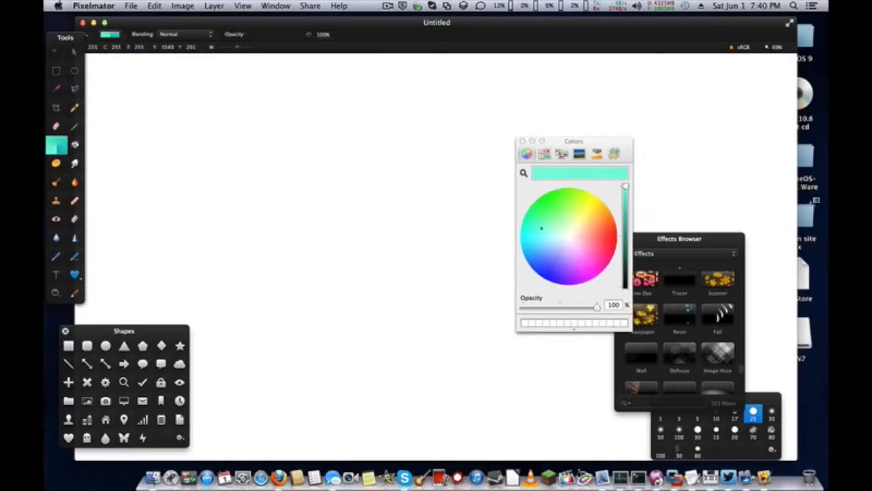
{"action": "key", "text": "super+5"}
{"action": "left_click_drag", "start_coordinate": [651, 247], "coordinate": [390, 197]}
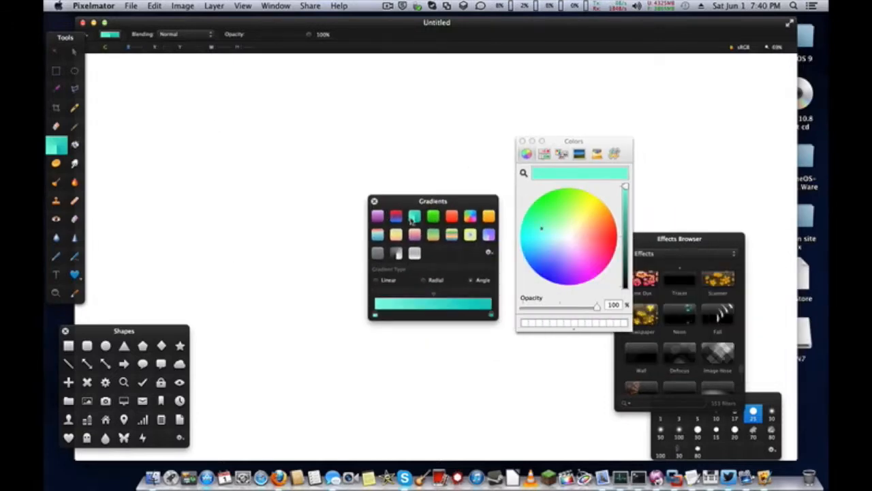
{"action": "left_click", "coordinate": [399, 218]}
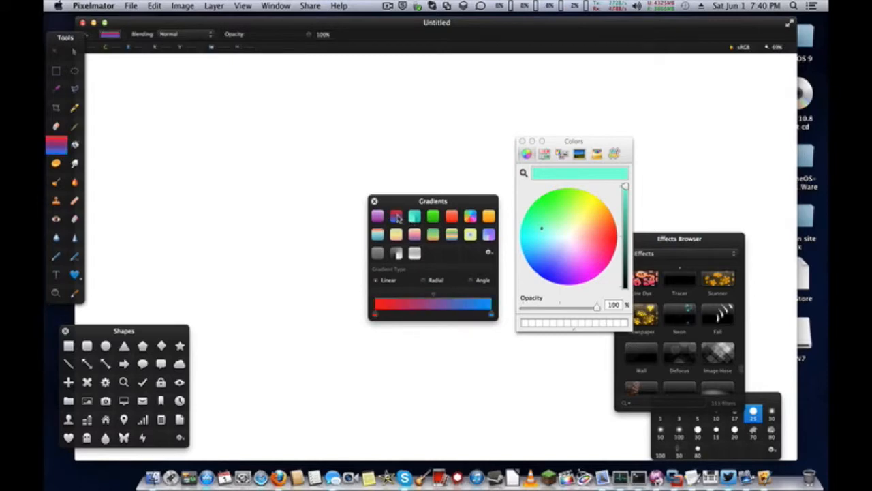
{"action": "left_click", "coordinate": [467, 217]}
{"action": "key", "text": "super+5"}
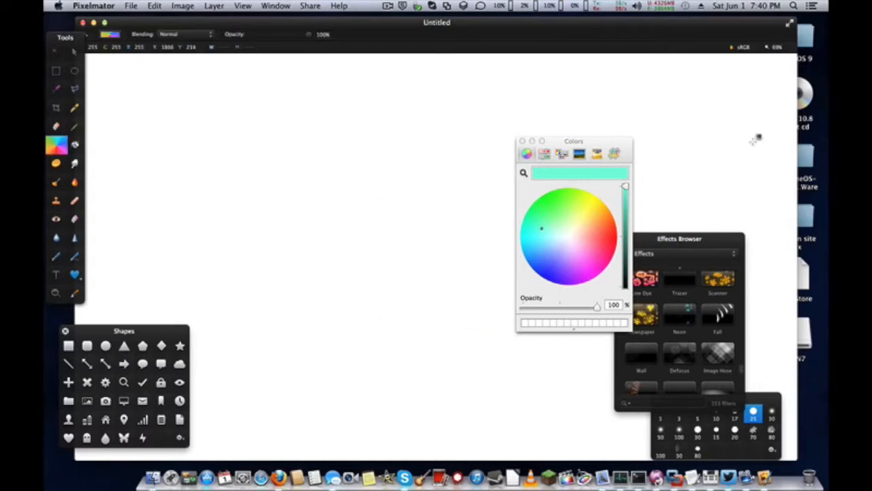
- Hide the Colors window and fill the background layer with the rainbow angle gradient radiating from near the canvas centre
{"action": "key", "text": "shift+super+c"}
{"action": "left_click_drag", "start_coordinate": [432, 232], "coordinate": [470, 259]}
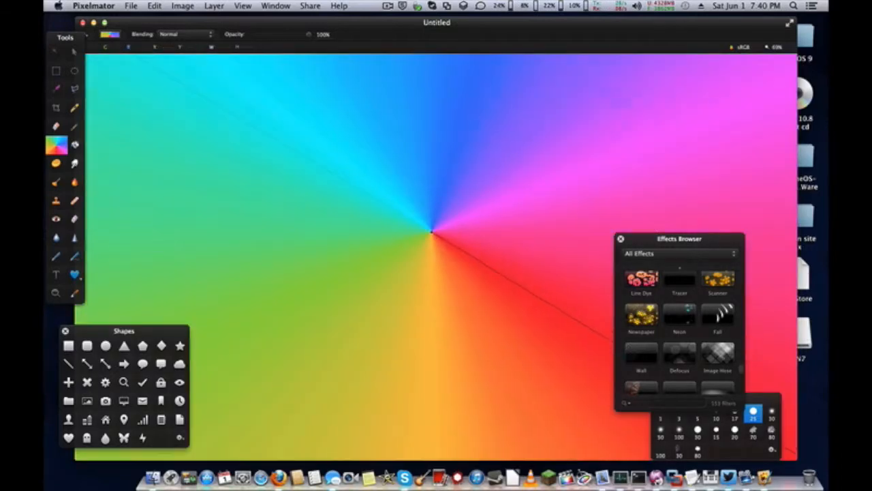
{"action": "left_click_drag", "start_coordinate": [432, 232], "coordinate": [434, 234]}
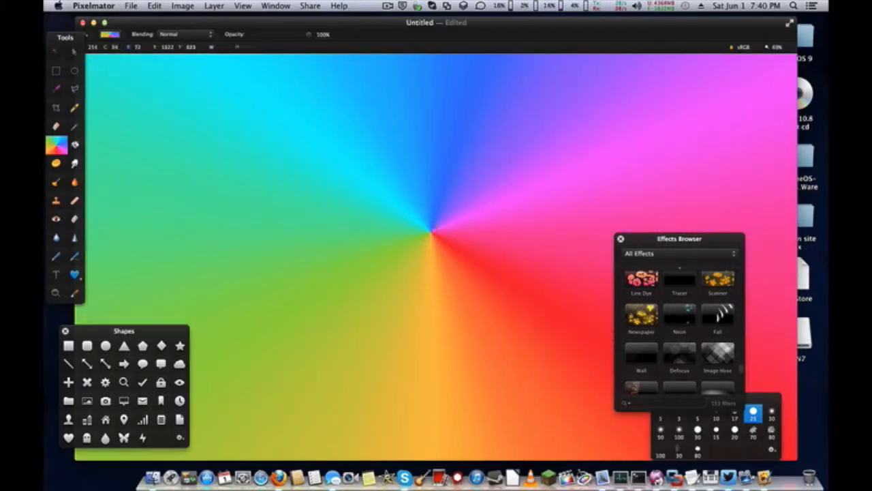
- Reposition the Effects Browser with the Brushes palette below it, and show the Layers palette
{"action": "mouse_move", "coordinate": [694, 240]}
{"action": "left_mouse_down"}
{"action": "mouse_move", "coordinate": [644, 131]}
{"action": "mouse_move", "coordinate": [669, 140]}
{"action": "left_mouse_up"}
{"action": "left_click_drag", "start_coordinate": [675, 414], "coordinate": [615, 332]}
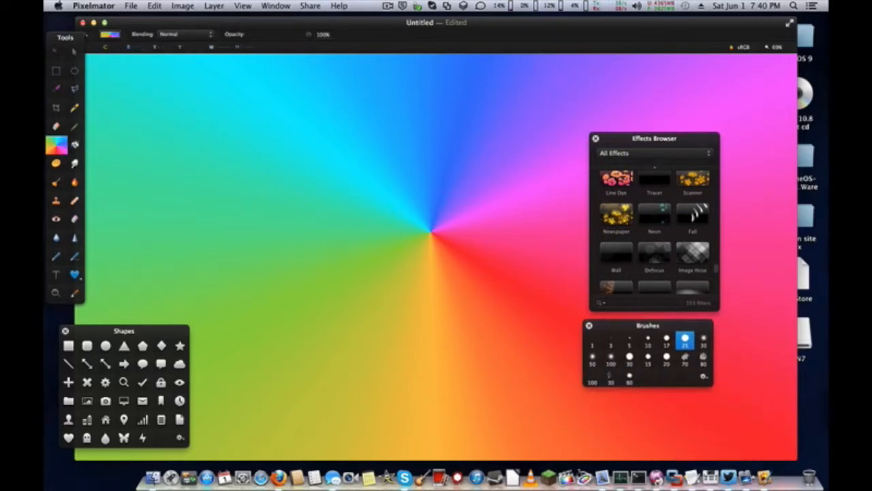
{"action": "key", "text": "super+l"}
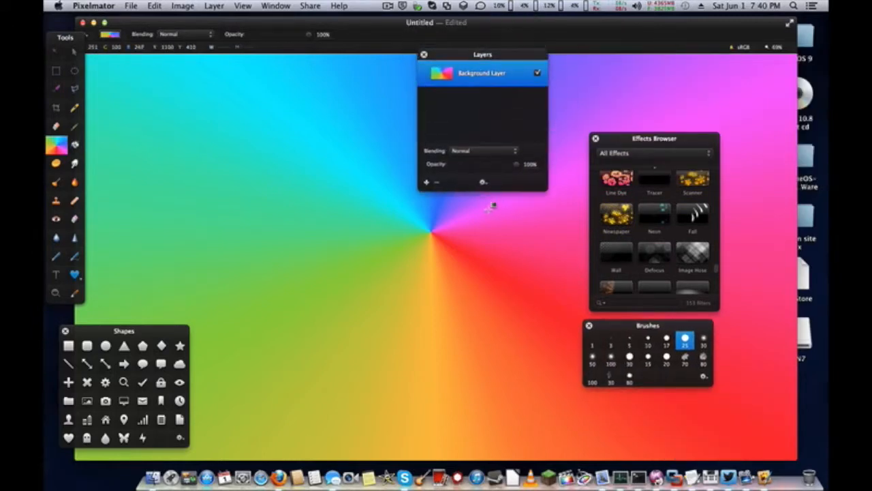
- Apply the Light Tunnel effect to the background layer, centred on the gradient's midpoint with an amount of about 0.26
{"action": "scroll", "coordinate": [594, 170], "scroll_direction": "down", "scroll_amount": 10}
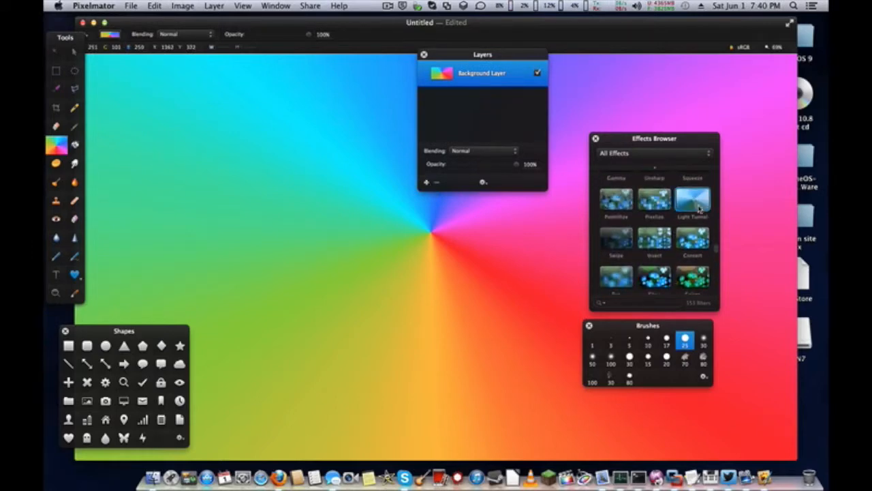
{"action": "double_click", "coordinate": [701, 210]}
{"action": "left_click_drag", "start_coordinate": [431, 258], "coordinate": [434, 227]}
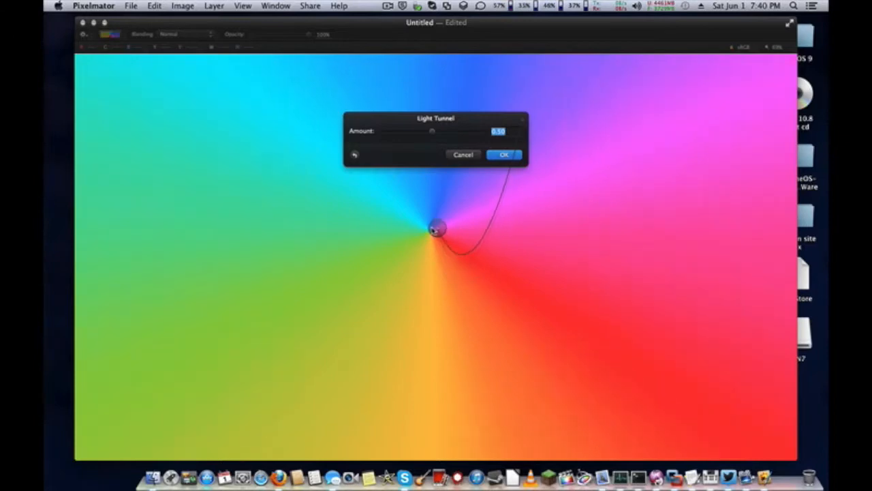
{"action": "mouse_move", "coordinate": [438, 134]}
{"action": "left_mouse_down"}
{"action": "mouse_move", "coordinate": [505, 143]}
{"action": "mouse_move", "coordinate": [363, 138]}
{"action": "mouse_move", "coordinate": [493, 140]}
{"action": "mouse_move", "coordinate": [407, 138]}
{"action": "left_mouse_up"}
{"action": "left_click", "coordinate": [504, 155]}
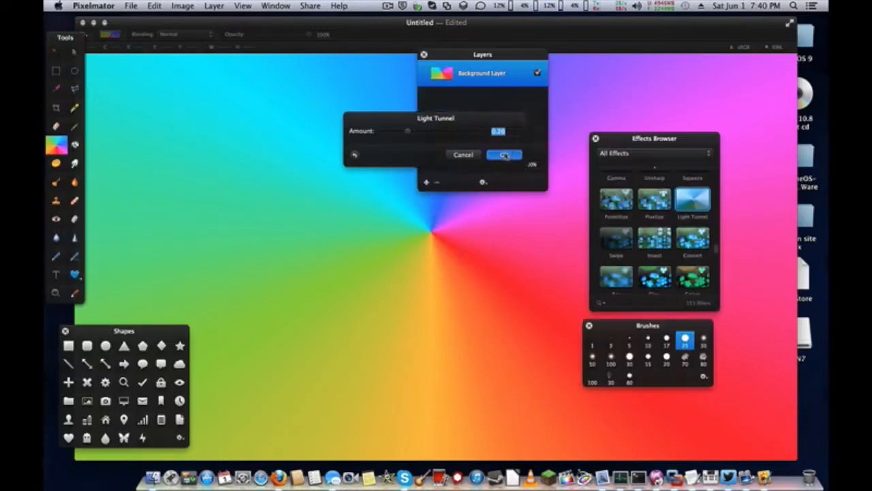
- Add a new empty layer above the Background Layer
{"action": "scroll", "coordinate": [654, 252], "scroll_direction": "up", "scroll_amount": 4}
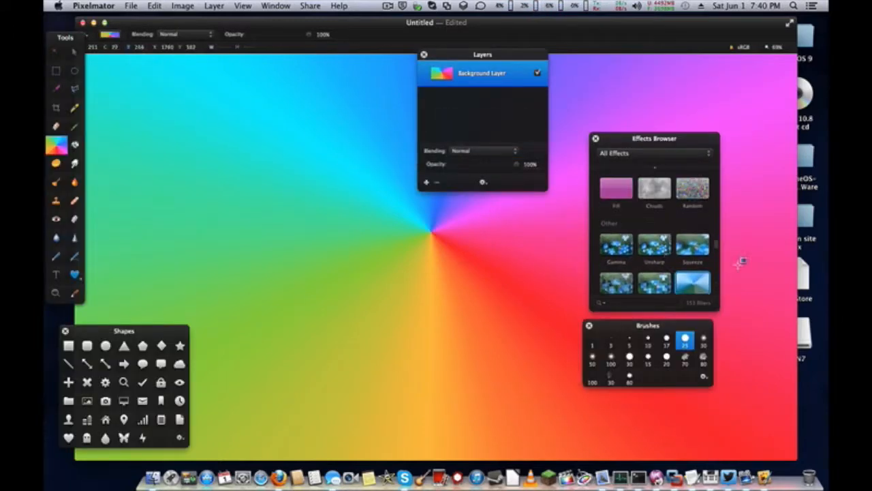
{"action": "scroll", "coordinate": [629, 199], "scroll_direction": "up", "scroll_amount": 3}
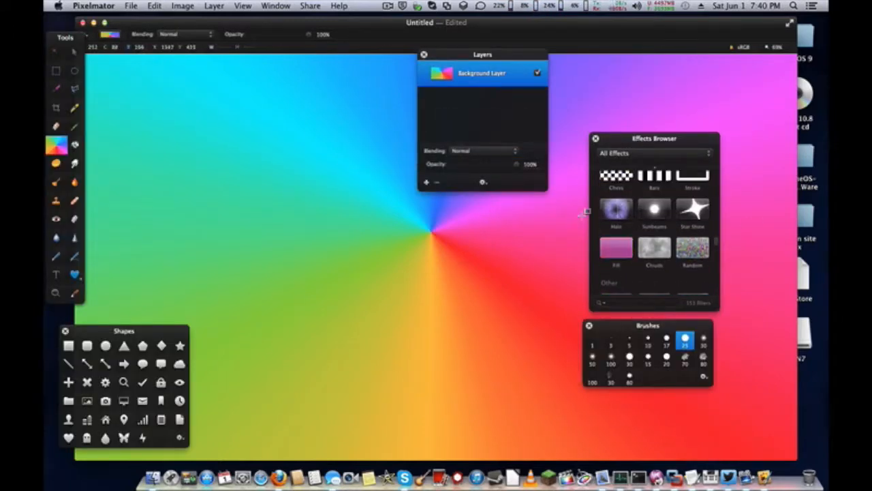
{"action": "left_click", "coordinate": [423, 183]}
- Start the Defocus effect on the new layer and set its primary color to dark blue
{"action": "scroll", "coordinate": [638, 198], "scroll_direction": "down", "scroll_amount": 1}
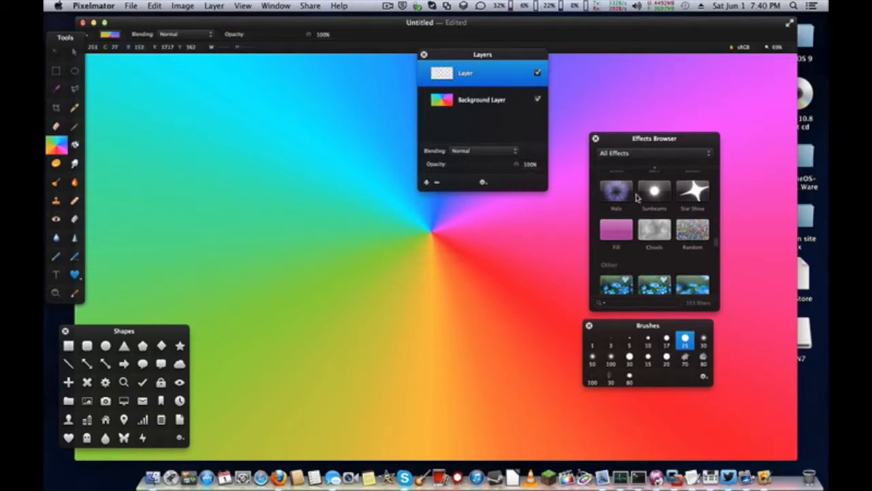
{"action": "scroll", "coordinate": [637, 197], "scroll_direction": "down", "scroll_amount": 6}
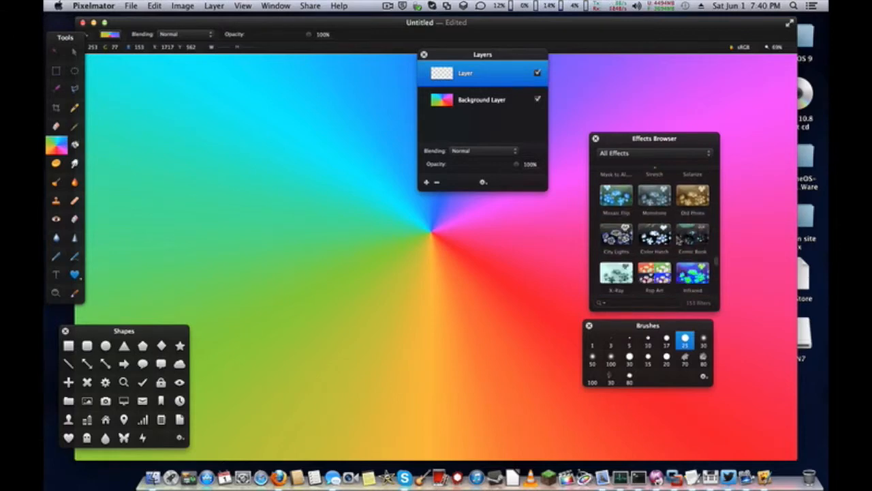
{"action": "scroll", "coordinate": [678, 239], "scroll_direction": "down", "scroll_amount": 8}
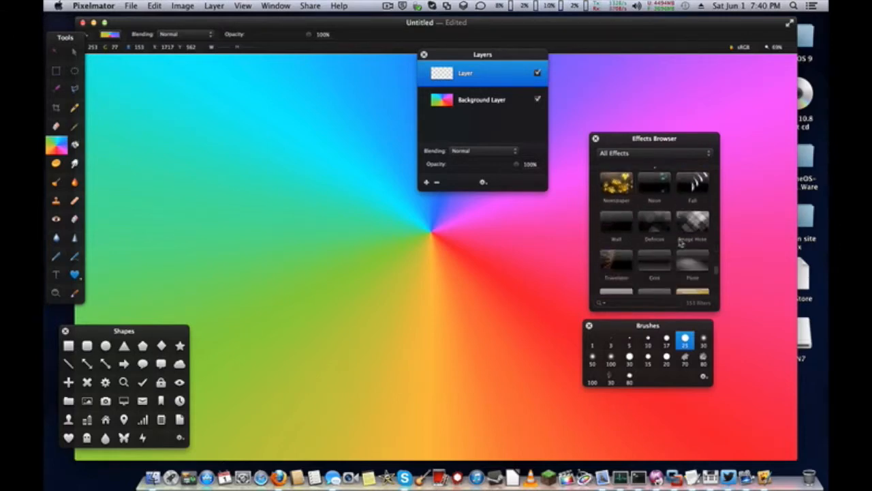
{"action": "double_click", "coordinate": [654, 221]}
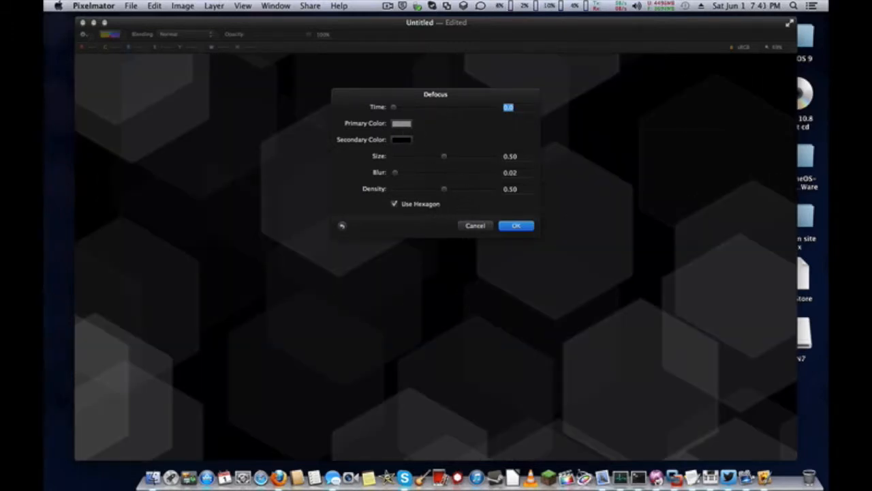
{"action": "left_click", "coordinate": [401, 123]}
{"action": "left_click", "coordinate": [508, 453]}
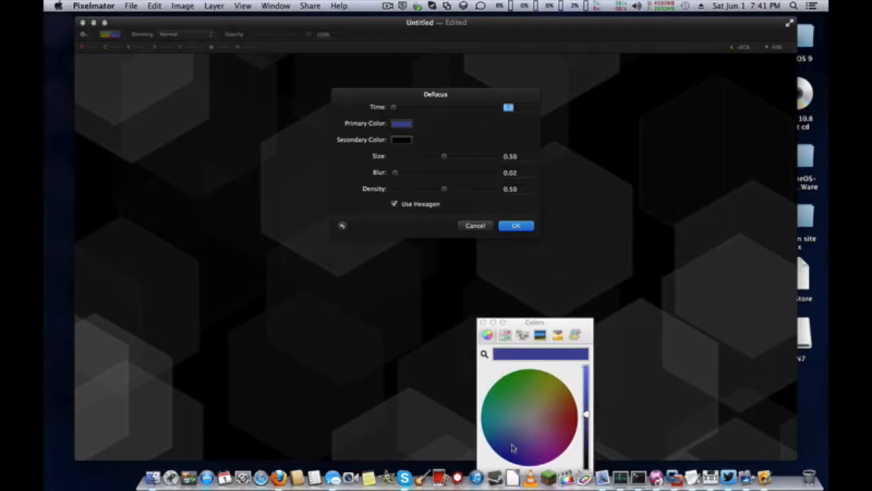
- Set the Defocus secondary color to green and apply the hexagon effect to the layer
{"action": "left_click", "coordinate": [401, 141]}
{"action": "left_click_drag", "start_coordinate": [586, 409], "coordinate": [516, 368]}
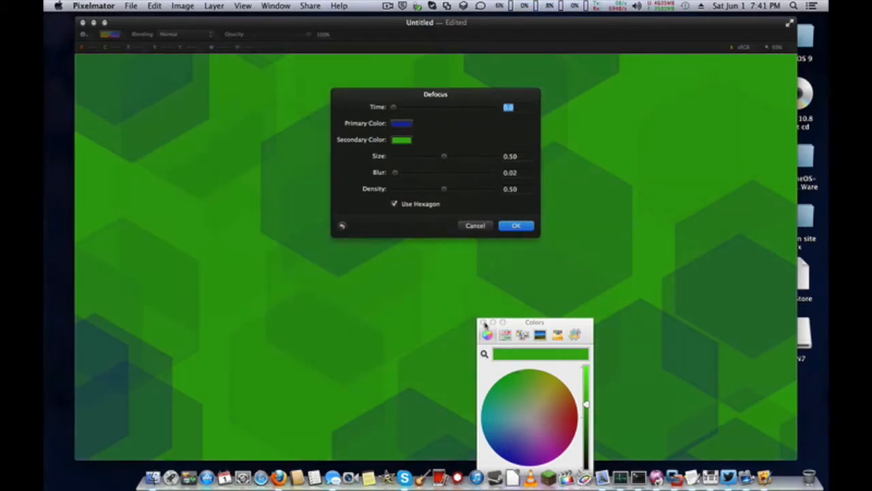
{"action": "left_click", "coordinate": [482, 322]}
{"action": "left_click", "coordinate": [532, 230]}
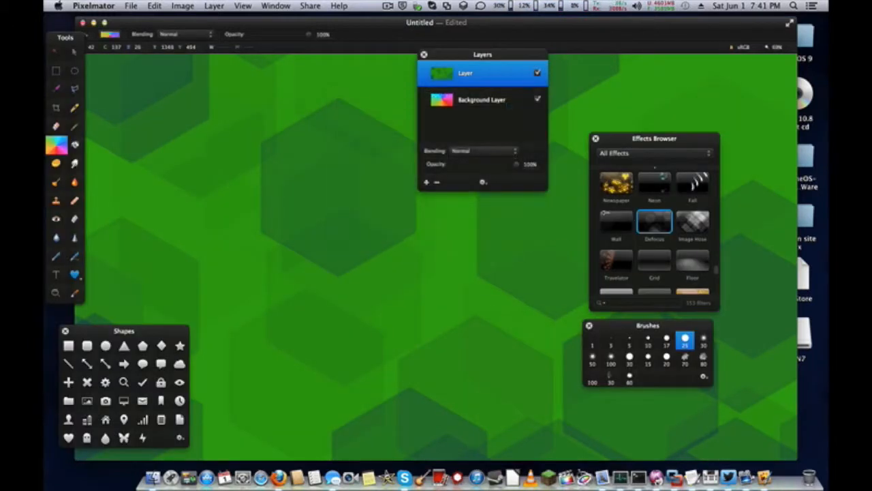
- Lower the hexagon layer's opacity to 52% and set its blending mode to Dissolve
{"action": "mouse_move", "coordinate": [485, 171]}
{"action": "left_mouse_down"}
{"action": "mouse_move", "coordinate": [499, 164]}
{"action": "mouse_move", "coordinate": [470, 164]}
{"action": "left_mouse_up"}
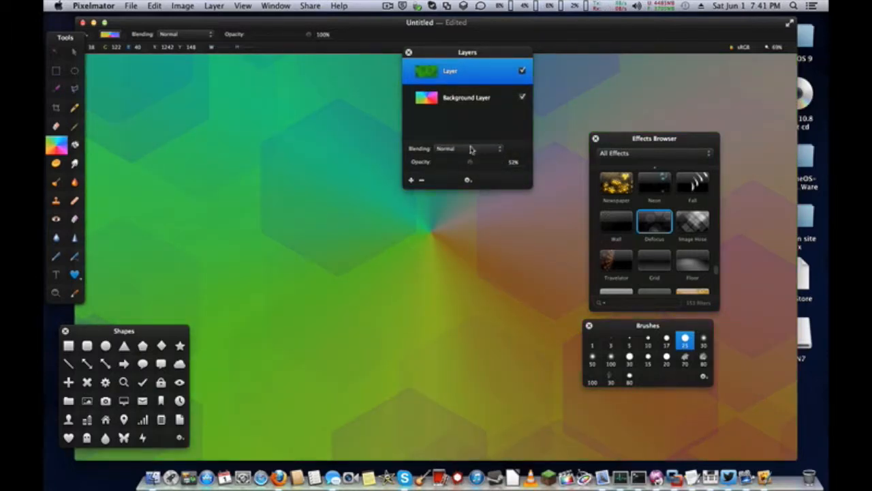
{"action": "left_click", "coordinate": [470, 148]}
{"action": "left_click", "coordinate": [463, 156]}
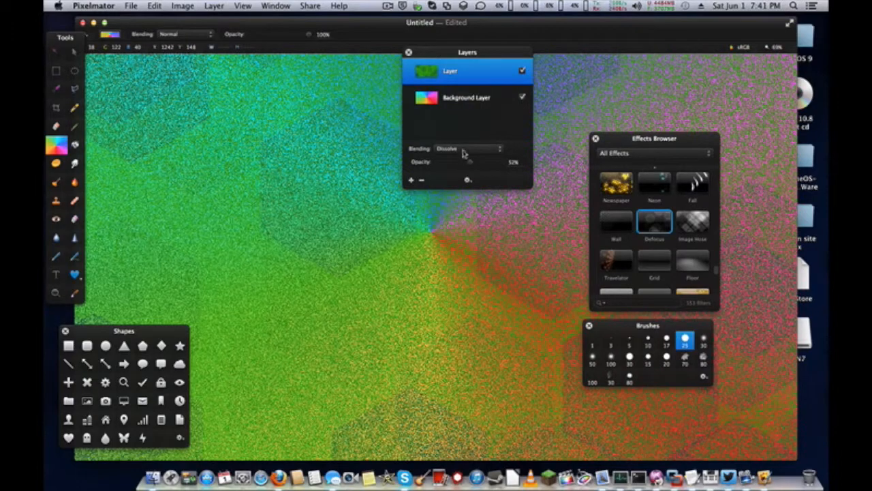
- Try the Darken, Multiply and Linear Burn blending modes on the hexagon layer
{"action": "left_click", "coordinate": [463, 149]}
{"action": "left_click", "coordinate": [471, 164]}
{"action": "left_click", "coordinate": [473, 150]}
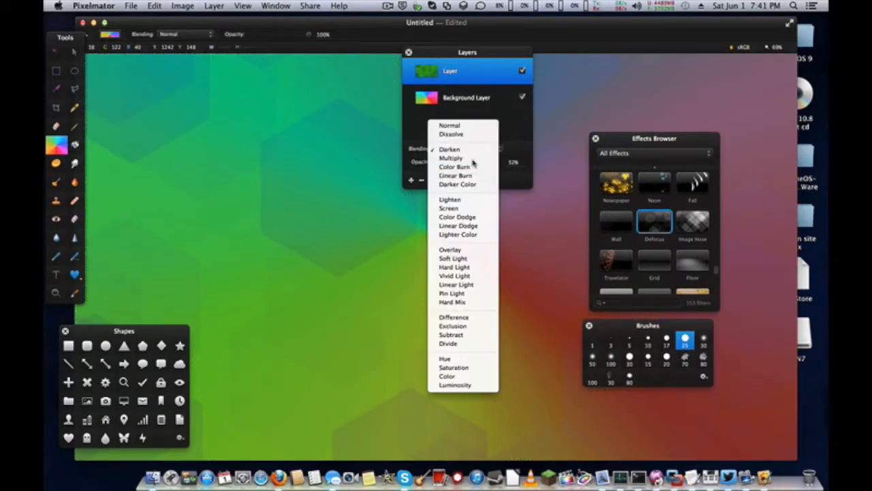
{"action": "left_click", "coordinate": [471, 158]}
{"action": "left_click", "coordinate": [473, 150]}
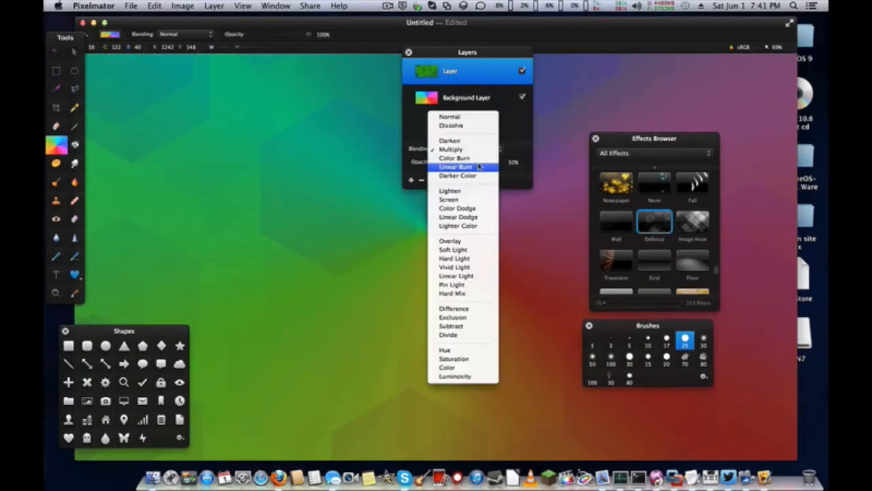
{"action": "left_click", "coordinate": [479, 166]}
- Set the hexagon layer's blending mode to Overlay and raise its opacity to 100%
{"action": "left_click", "coordinate": [477, 150]}
{"action": "left_click", "coordinate": [477, 226]}
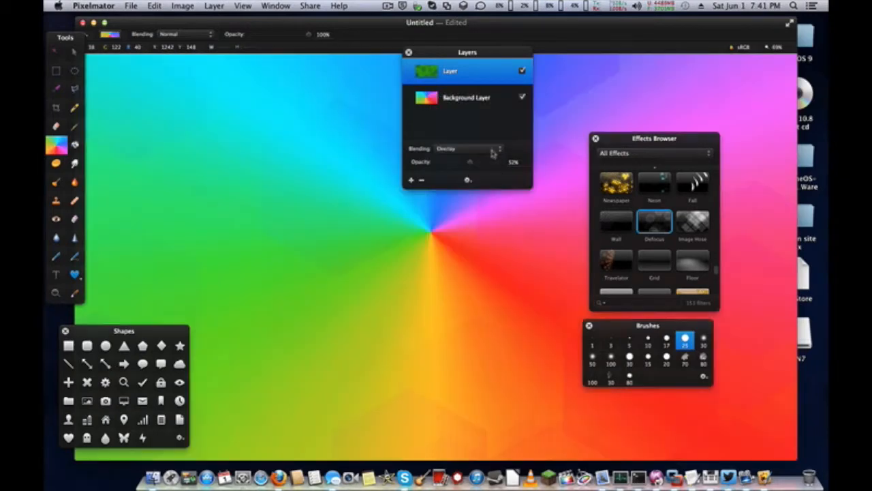
{"action": "left_click", "coordinate": [491, 150]}
{"action": "left_click", "coordinate": [374, 121]}
{"action": "left_click_drag", "start_coordinate": [479, 167], "coordinate": [505, 168]}
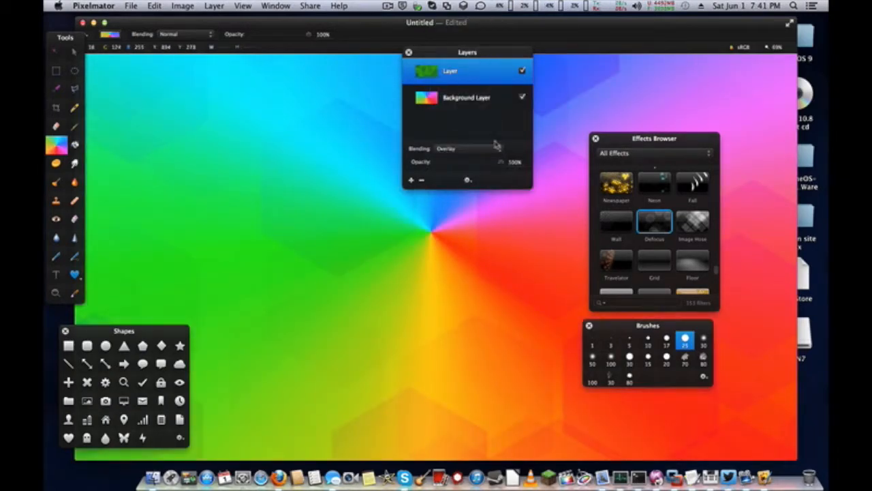
- Move the Layers palette and Effects Browser away from the middle of the canvas and add a new empty layer
{"action": "left_click_drag", "start_coordinate": [481, 53], "coordinate": [826, 112]}
{"action": "left_click_drag", "start_coordinate": [635, 139], "coordinate": [545, 75]}
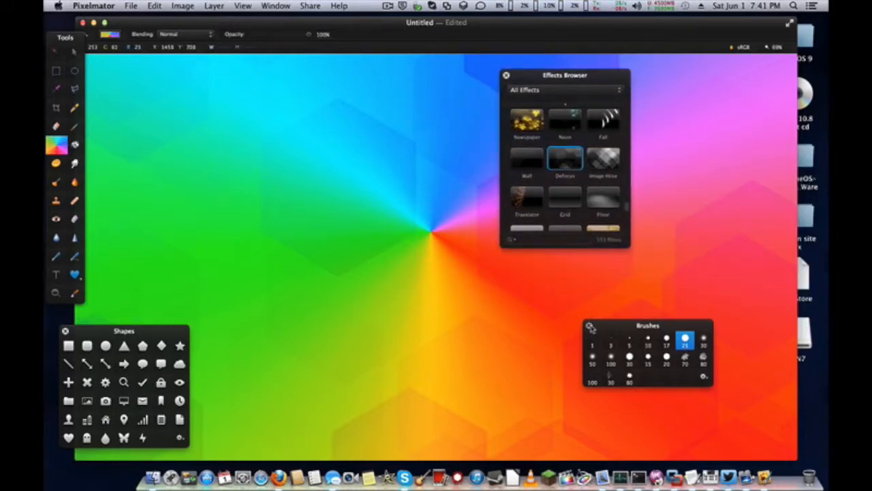
{"action": "left_click_drag", "start_coordinate": [543, 79], "coordinate": [618, 116]}
{"action": "scroll", "coordinate": [634, 205], "scroll_direction": "down", "scroll_amount": 2}
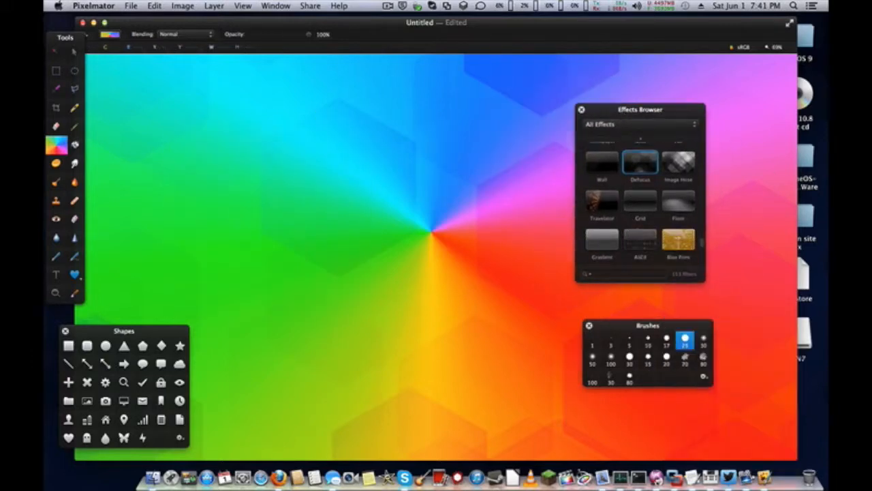
{"action": "key", "text": "shift+super+n"}
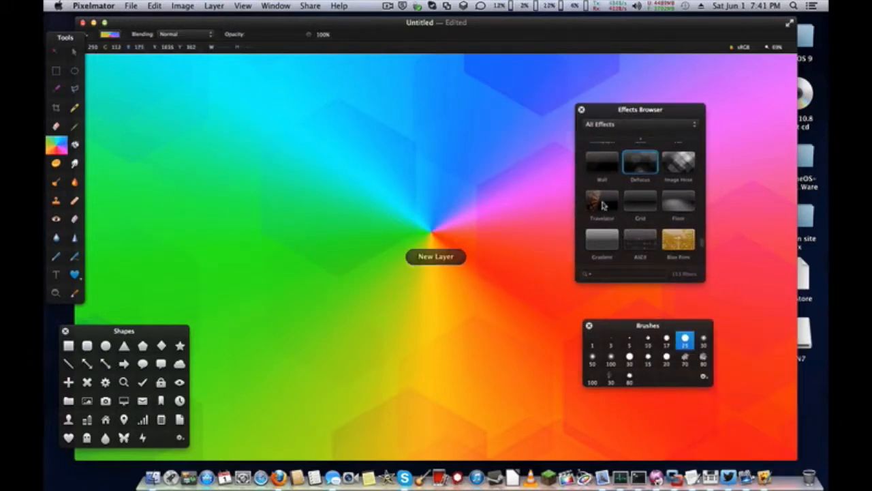
- Try the Blue Print effect on the new empty layer
{"action": "scroll", "coordinate": [604, 205], "scroll_direction": "down", "scroll_amount": 1}
{"action": "scroll", "coordinate": [614, 224], "scroll_direction": "up", "scroll_amount": 2}
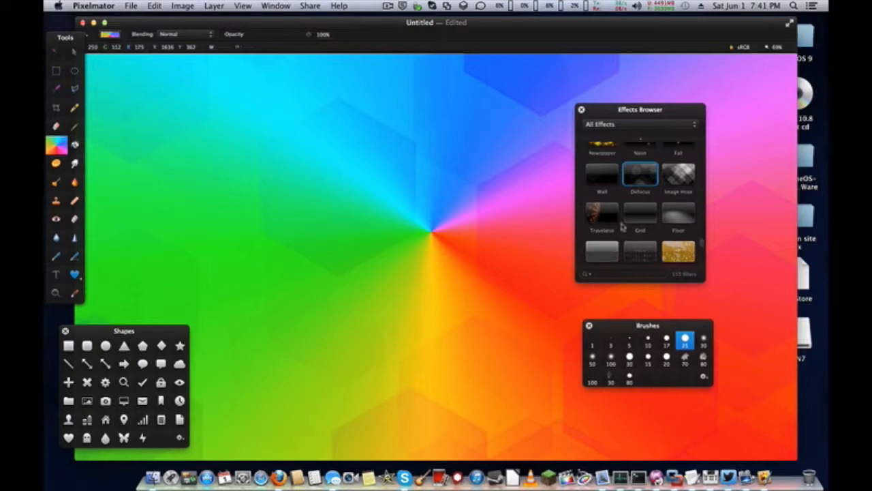
{"action": "scroll", "coordinate": [631, 232], "scroll_direction": "down", "scroll_amount": 1}
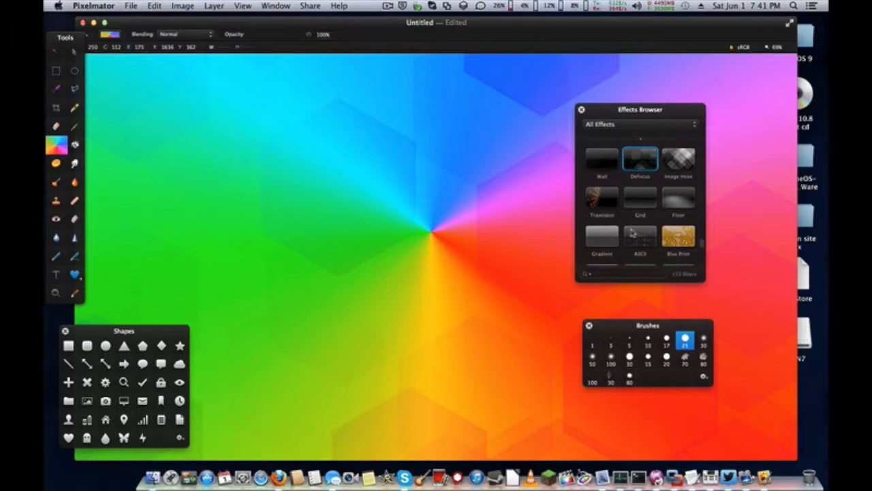
{"action": "double_click", "coordinate": [678, 249]}
{"action": "left_click", "coordinate": [468, 154]}
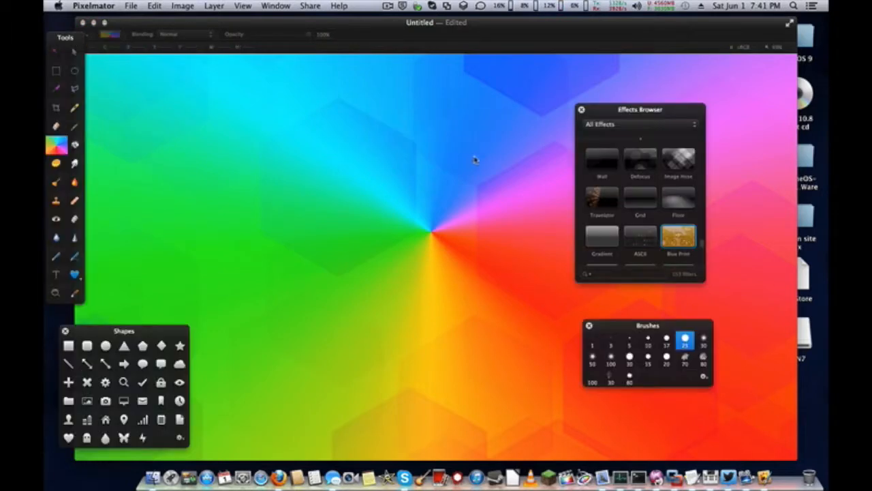
- Try the Blue Print effect on a rainbow gradient drawn on the new layer, and undo the gradient
{"action": "scroll", "coordinate": [675, 204], "scroll_direction": "down", "scroll_amount": 2}
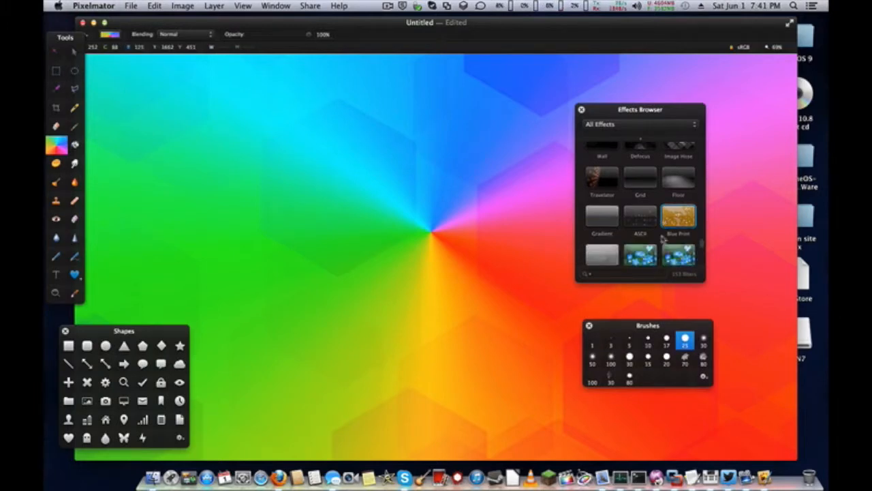
{"action": "left_click_drag", "start_coordinate": [404, 213], "coordinate": [455, 263]}
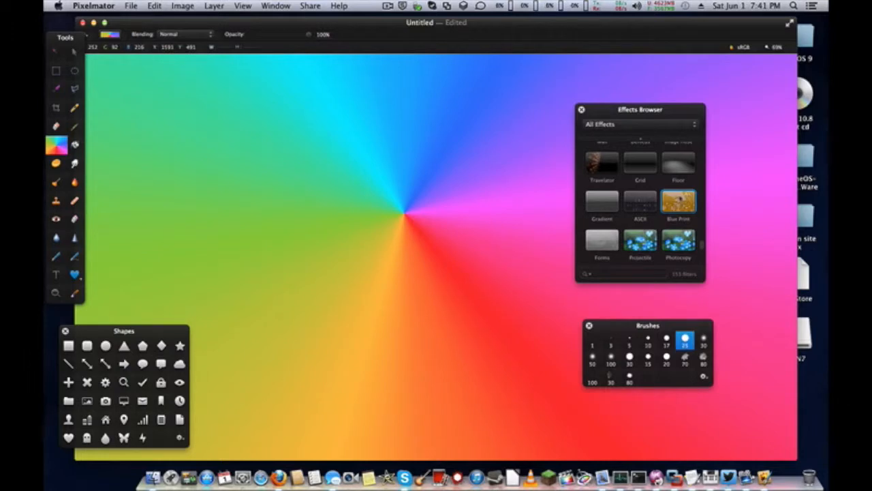
{"action": "double_click", "coordinate": [679, 199]}
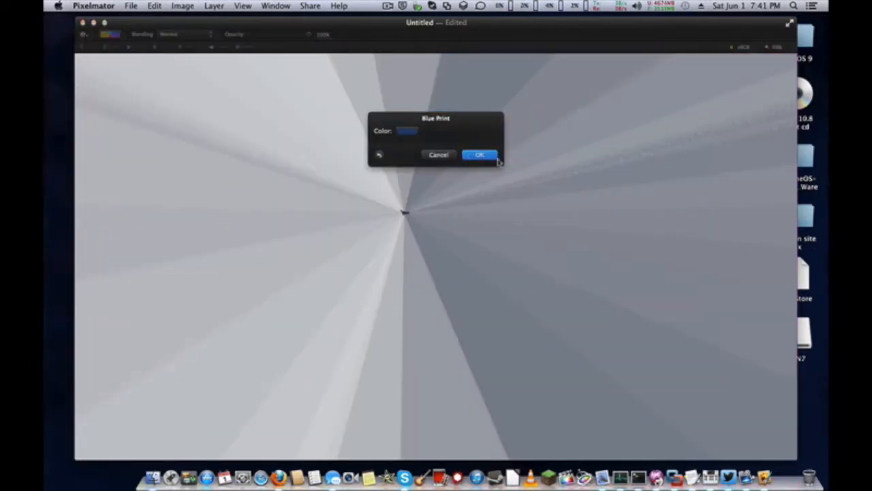
{"action": "left_click", "coordinate": [449, 155]}
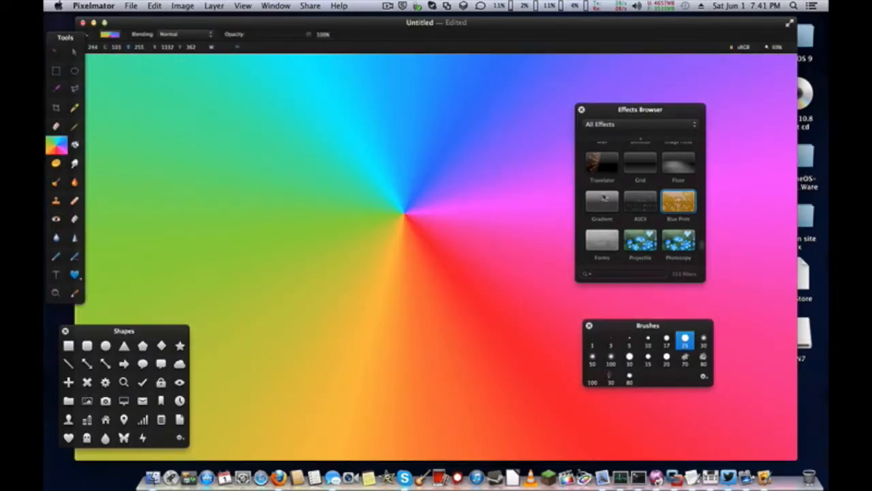
{"action": "key", "text": "super+z"}
- Start the Image Hose effect on the new layer and set its primary color to red
{"action": "scroll", "coordinate": [657, 197], "scroll_direction": "up", "scroll_amount": 1}
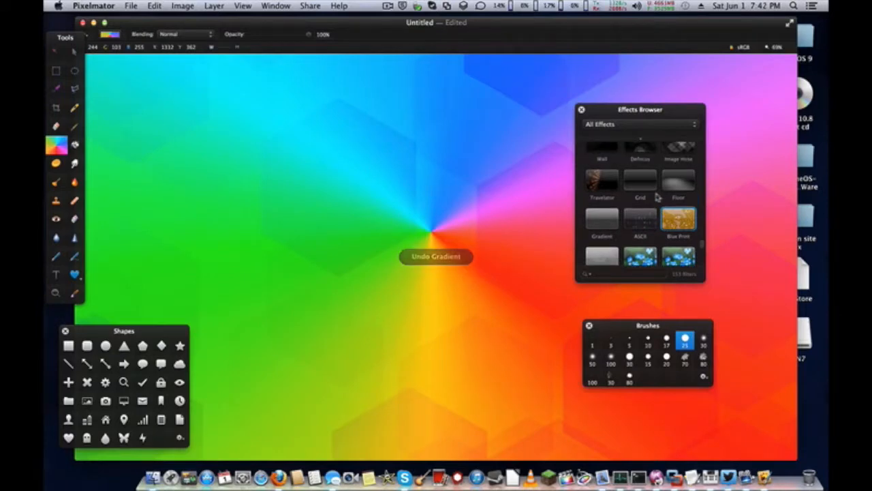
{"action": "scroll", "coordinate": [657, 197], "scroll_direction": "up", "scroll_amount": 1}
{"action": "double_click", "coordinate": [678, 194]}
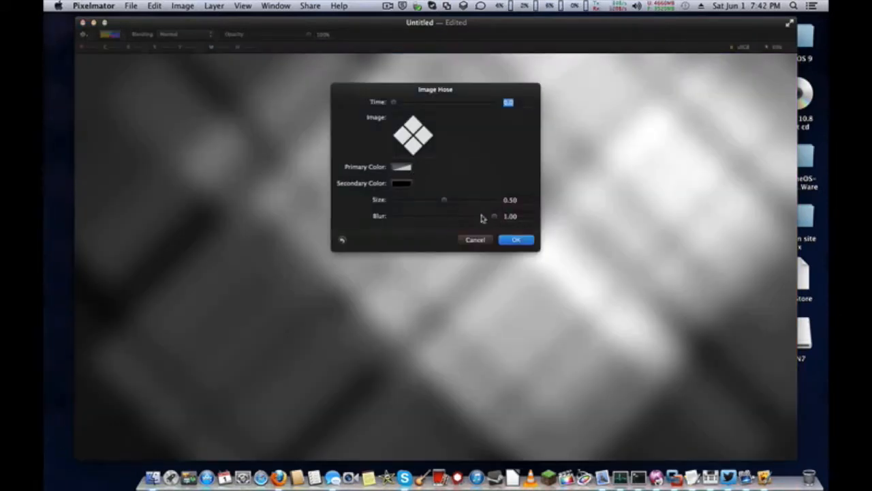
{"action": "left_click", "coordinate": [402, 167]}
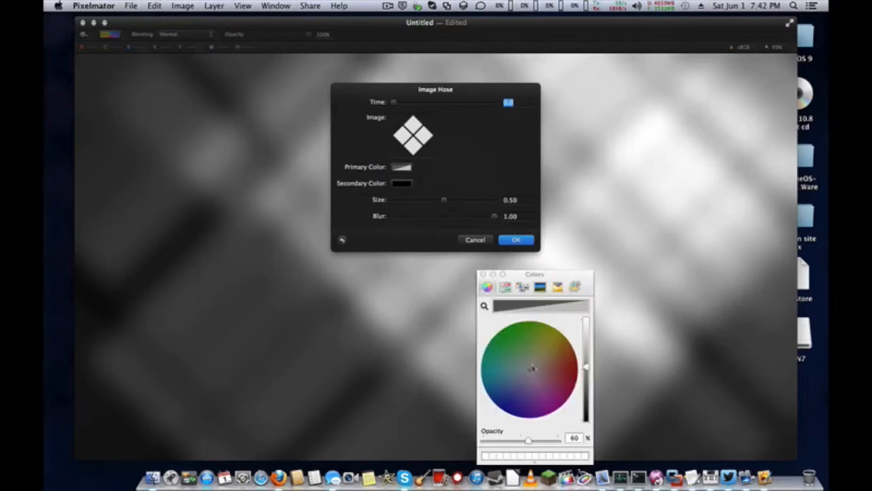
{"action": "left_click_drag", "start_coordinate": [532, 368], "coordinate": [578, 380]}
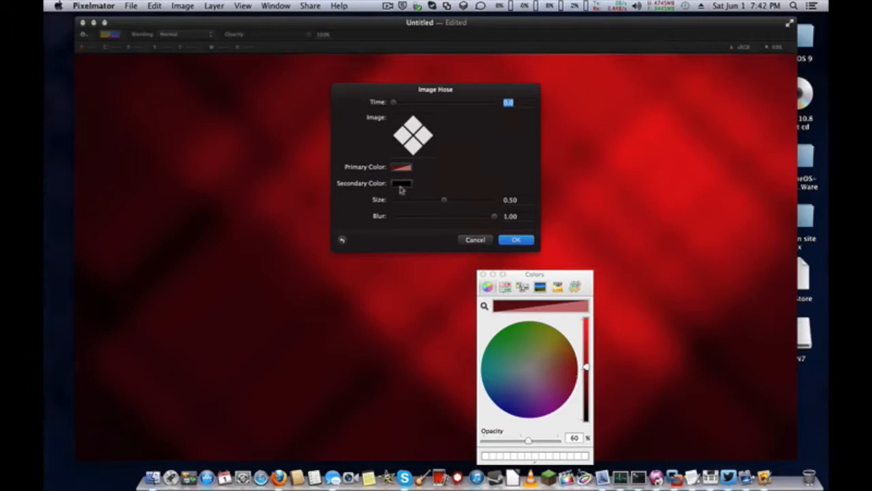
- Set the Image Hose secondary color to dark purple and apply the effect to the layer
{"action": "left_click", "coordinate": [401, 185]}
{"action": "left_click", "coordinate": [587, 381]}
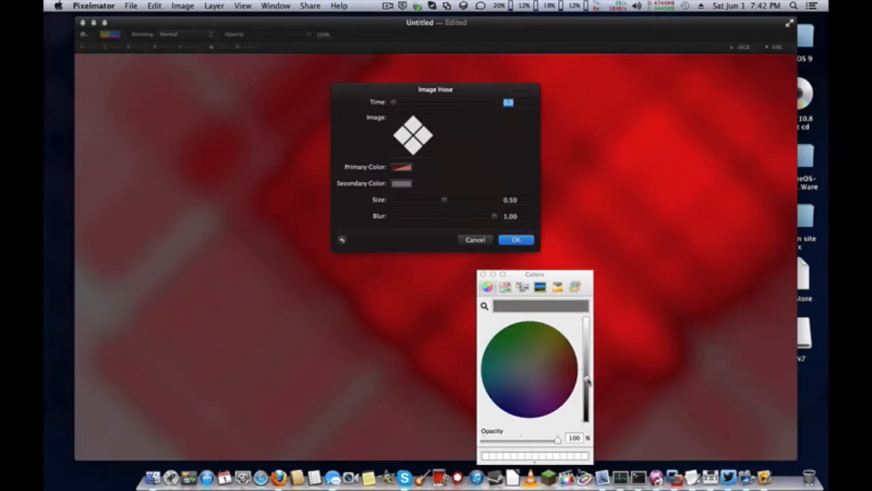
{"action": "left_click_drag", "start_coordinate": [587, 382], "coordinate": [587, 399]}
{"action": "left_click", "coordinate": [513, 407]}
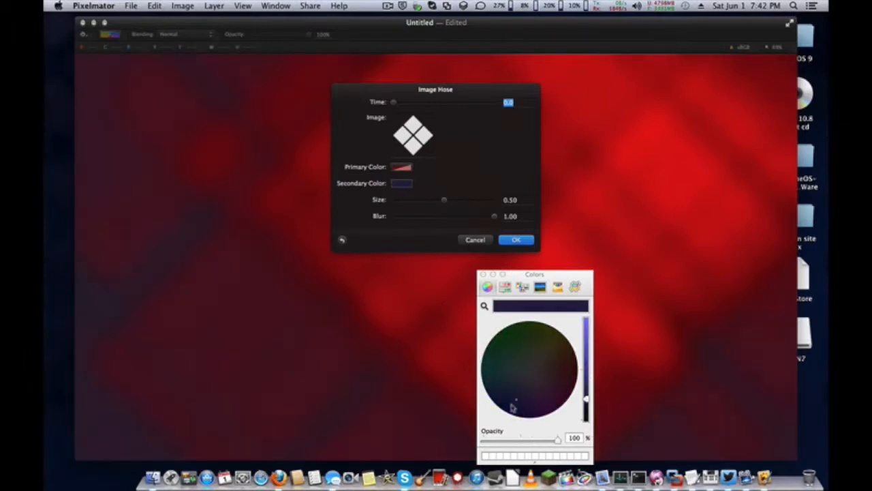
{"action": "left_click_drag", "start_coordinate": [513, 406], "coordinate": [539, 414]}
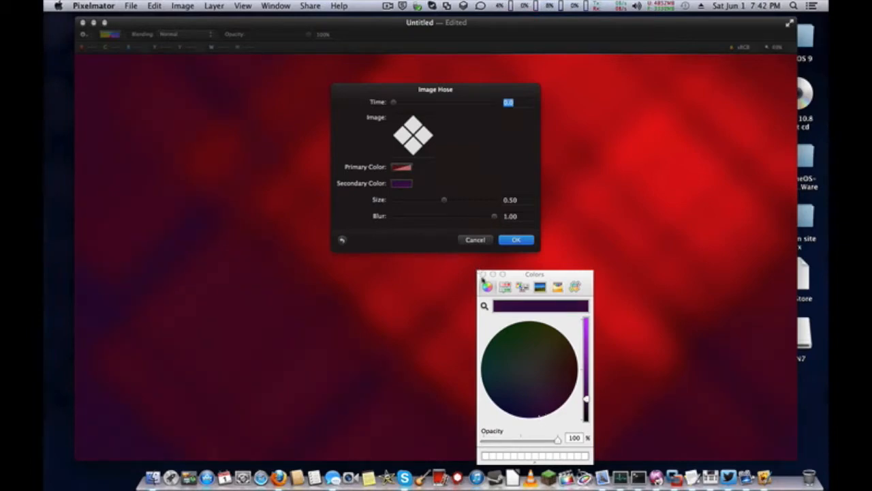
{"action": "left_click", "coordinate": [482, 273]}
{"action": "left_click", "coordinate": [515, 240]}
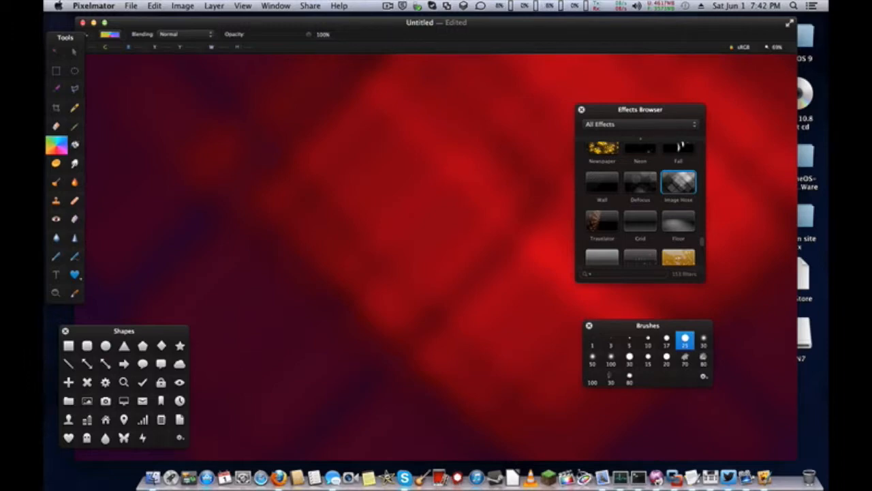
- Compare the artwork with and without the blended Image Hose layer and move the Effects Browser aside
{"action": "key", "text": "super+z"}
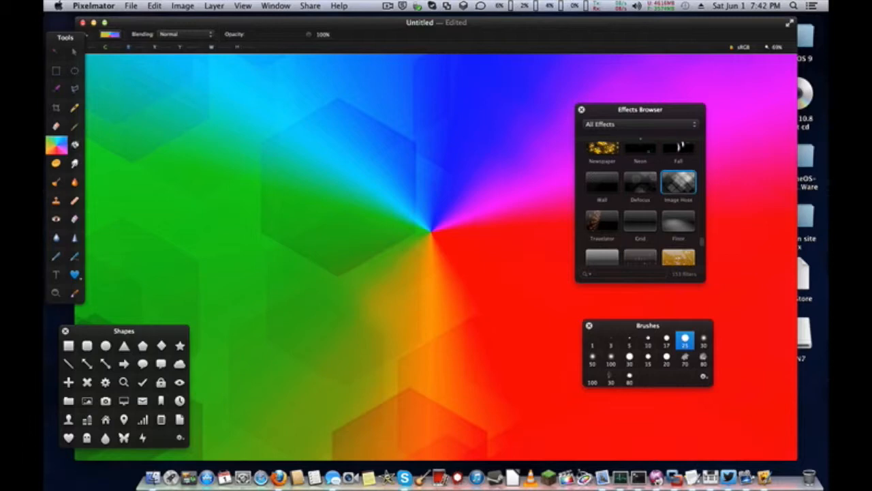
{"action": "key", "text": "super+z"}
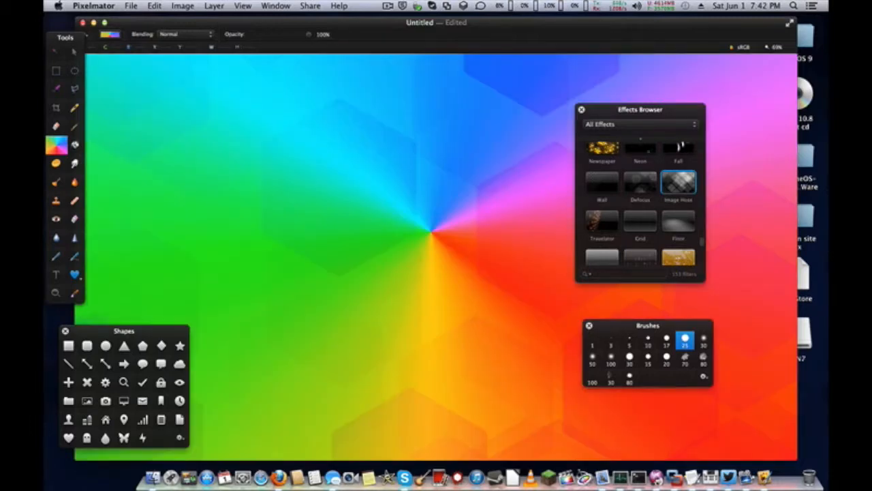
{"action": "key", "text": "super+shift+z"}
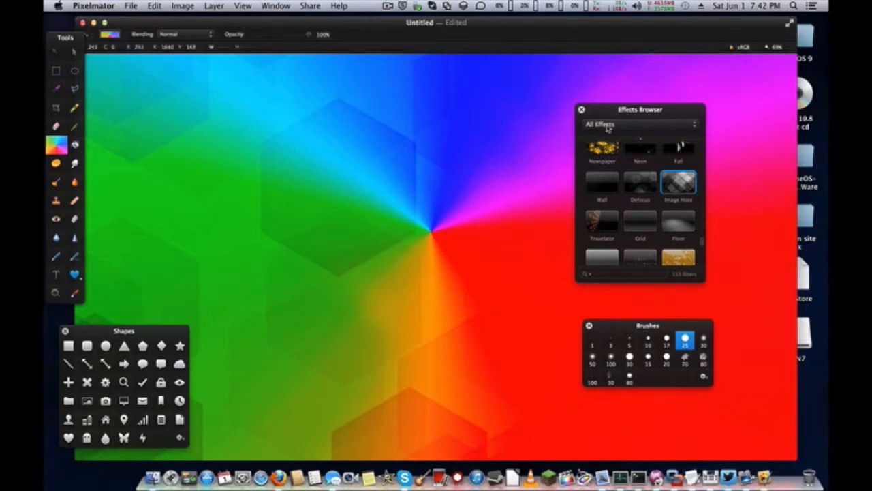
{"action": "left_click_drag", "start_coordinate": [613, 117], "coordinate": [729, 212]}
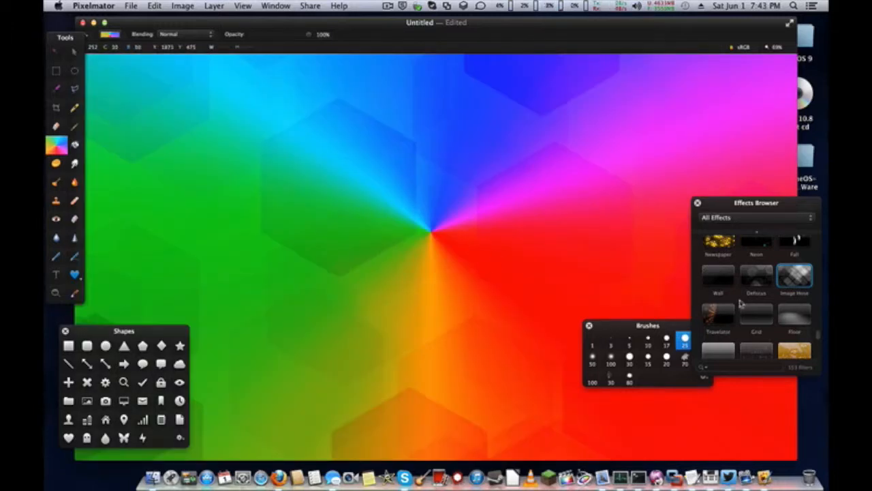
- Undo the blending mode changes, the Image Hose effect and the trial gradients on the new layer
{"action": "key", "text": "super+z"}
{"action": "key", "text": "super+z"}
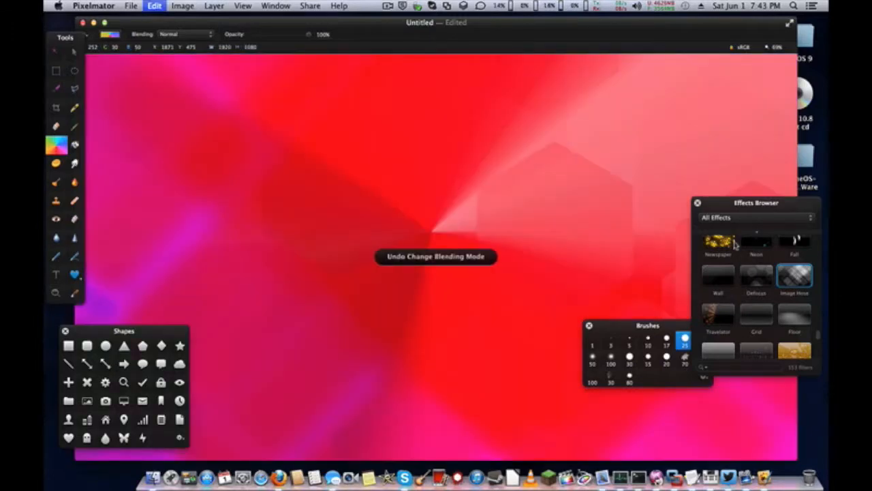
{"action": "key", "text": "super+z"}
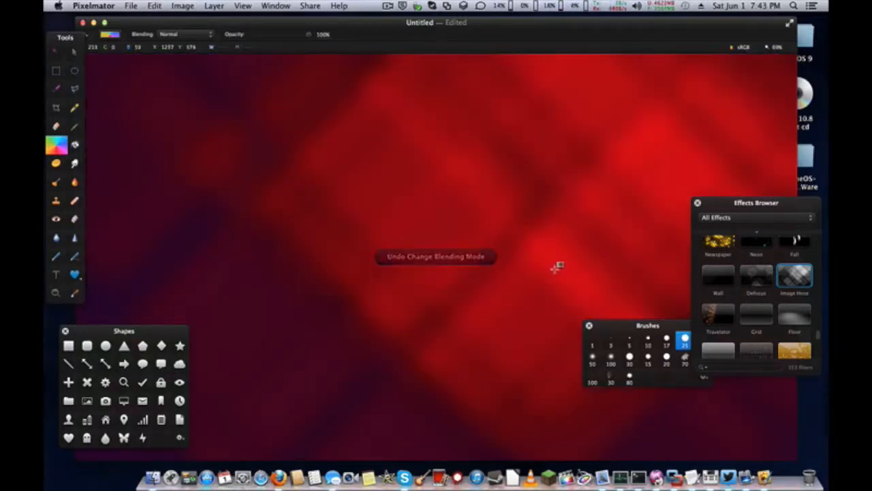
{"action": "key", "text": "super+z"}
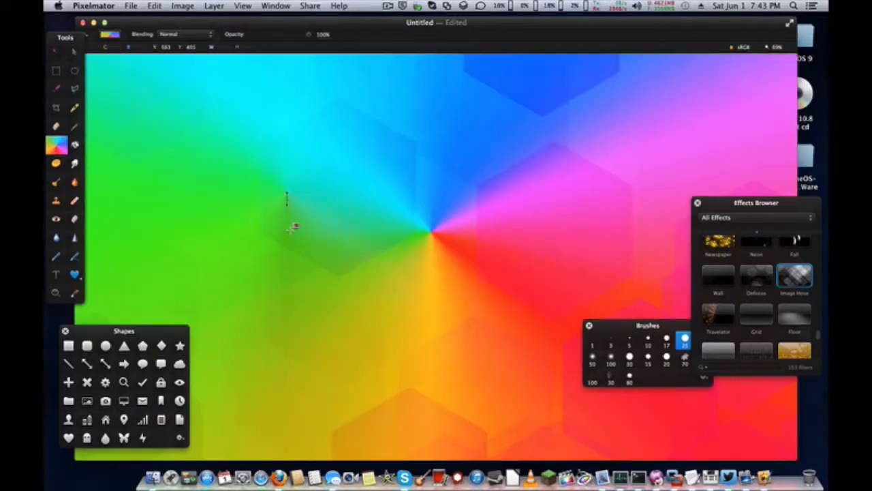
{"action": "key", "text": "super+z"}
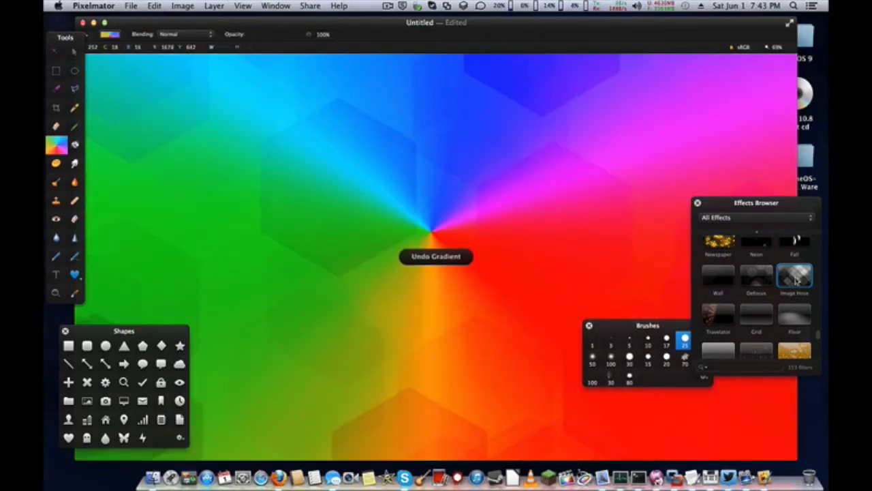
{"action": "key", "text": "super+z"}
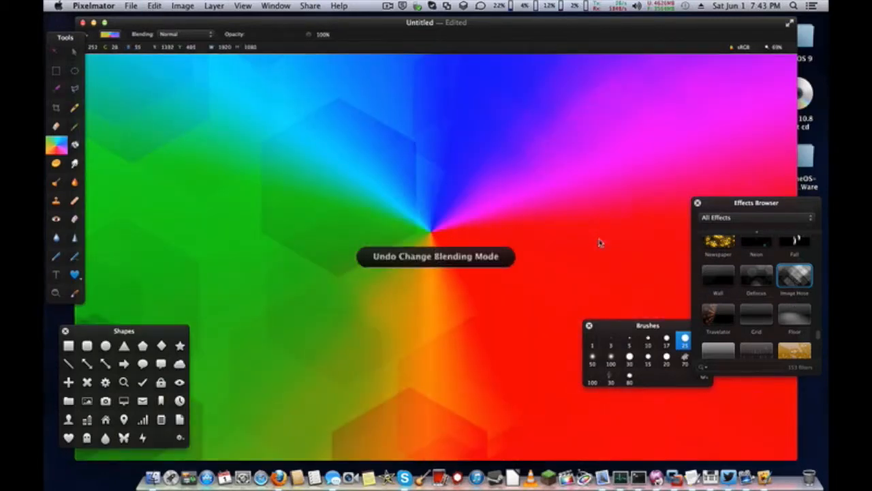
{"action": "key", "text": "super+z"}
{"action": "key", "text": "super+z"}
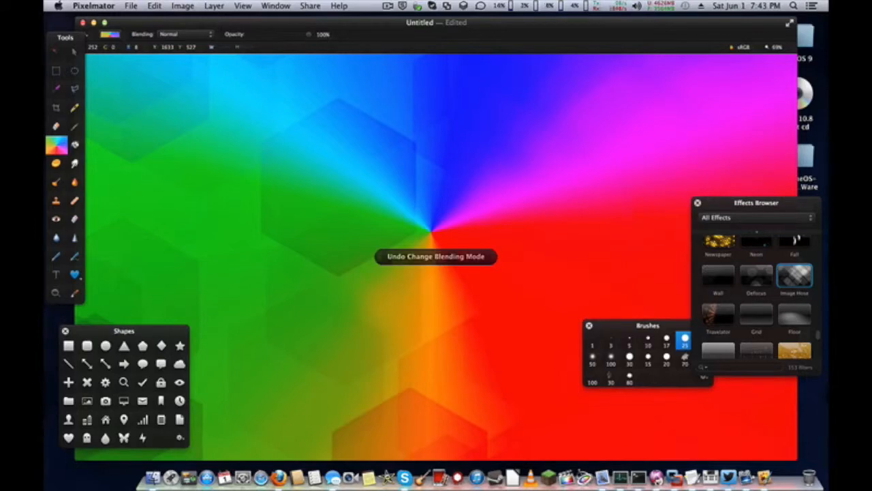
{"action": "key", "text": "super+z"}
{"action": "key", "text": "super+z"}
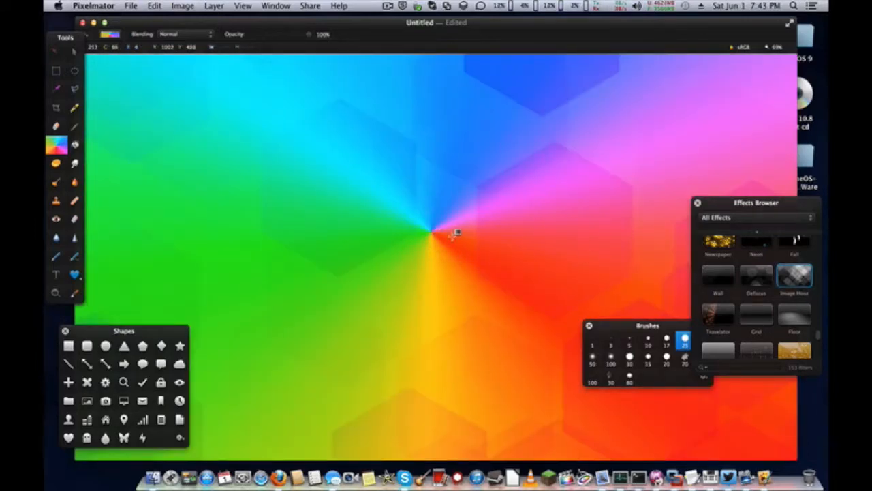
{"action": "left_click_drag", "start_coordinate": [453, 235], "coordinate": [724, 298]}
{"action": "key", "text": "super+z"}
- Apply the Image Hose effect with Time 34.6, Size 0.21 and Blur 0.00, keeping the red and dark purple colors
{"action": "double_click", "coordinate": [793, 279]}
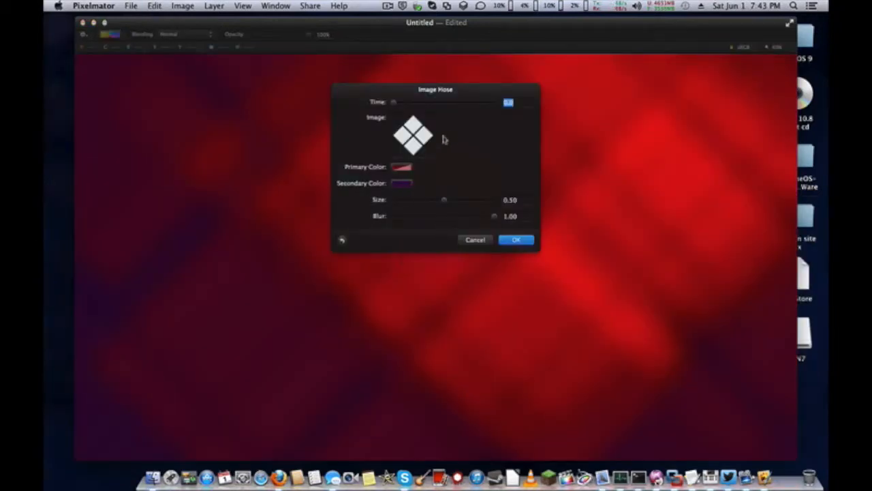
{"action": "left_click_drag", "start_coordinate": [385, 101], "coordinate": [430, 110]}
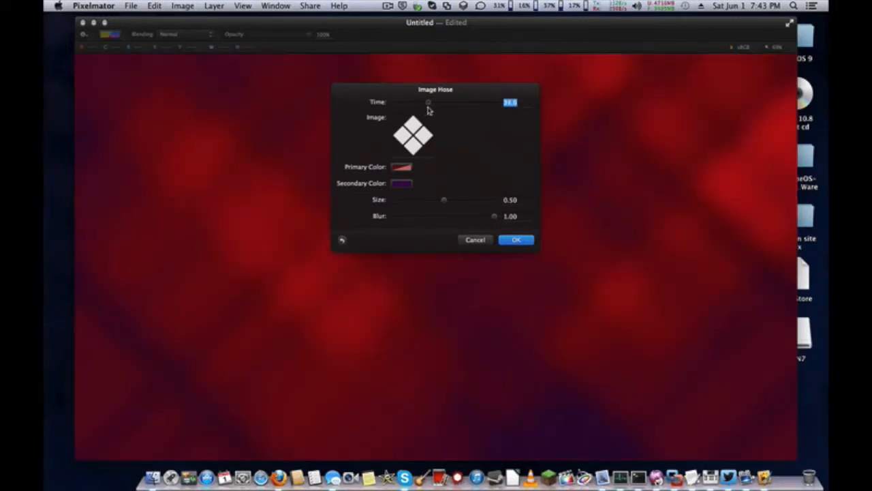
{"action": "left_click", "coordinate": [440, 218]}
{"action": "left_click_drag", "start_coordinate": [439, 221], "coordinate": [351, 220]}
{"action": "left_click_drag", "start_coordinate": [401, 199], "coordinate": [379, 202]}
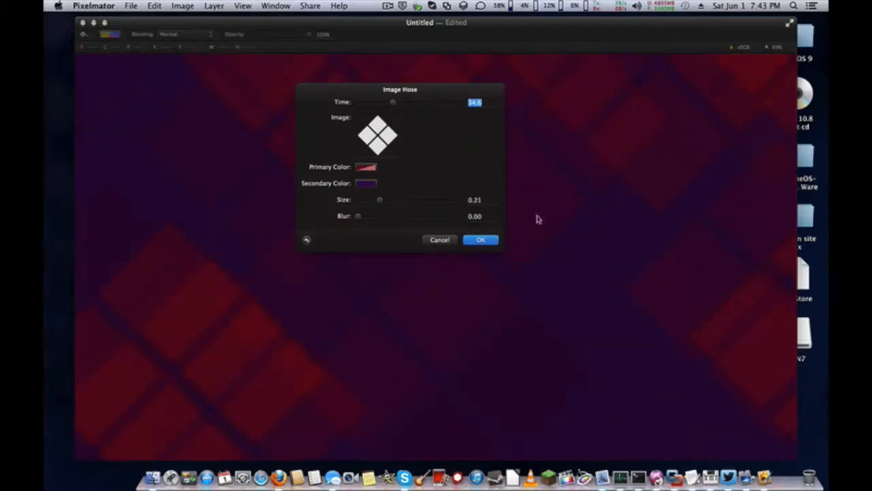
{"action": "left_click", "coordinate": [484, 241]}
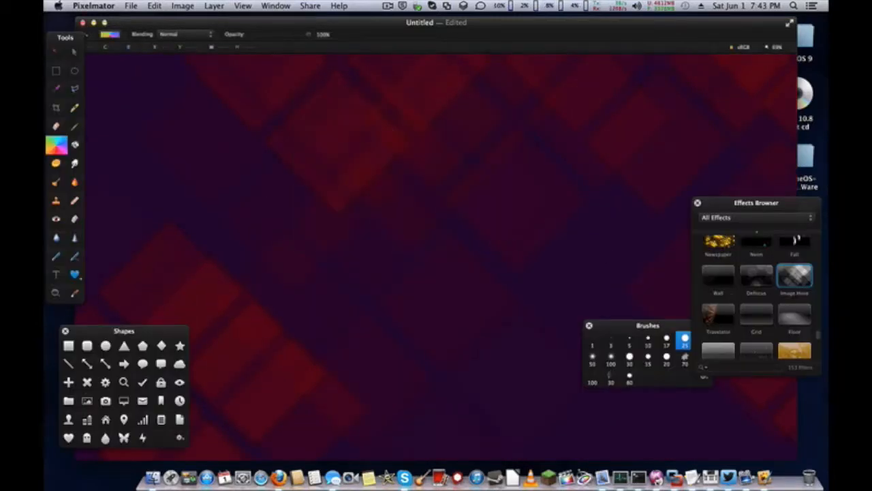
- Undo the latest Image Hose effect and the preceding layer changes to return to the rainbow background
{"action": "key", "text": "super+z"}
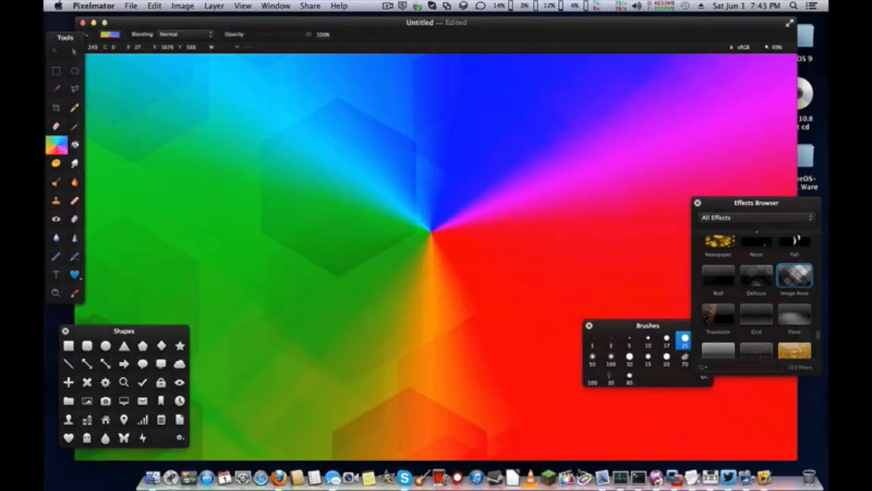
{"action": "key", "text": "super+z"}
{"action": "key", "text": "super+z"}
{"action": "key", "text": "super+z"}
{"action": "key", "text": "super+z"}
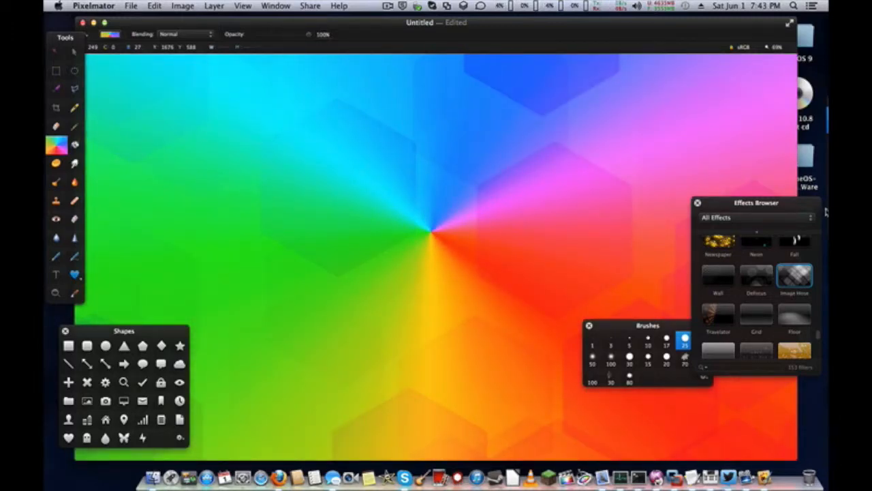
{"action": "key", "text": "super+z"}
{"action": "key", "text": "super+z"}
{"action": "key", "text": "super+z"}
{"action": "key", "text": "super+z"}
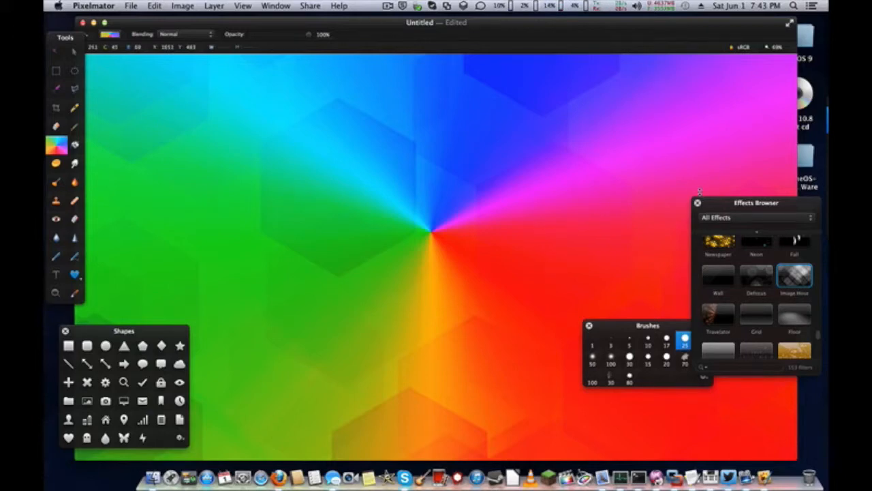
- Reposition the Effects Browser and the document window
{"action": "left_click_drag", "start_coordinate": [698, 209], "coordinate": [631, 80]}
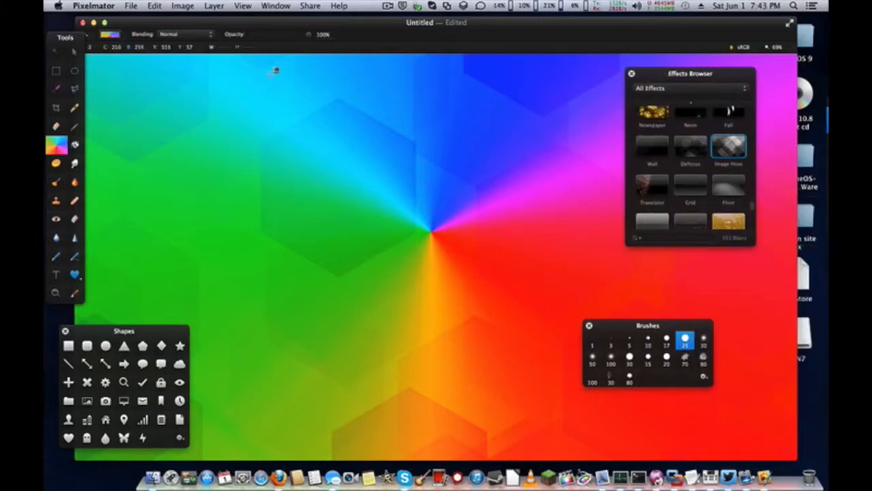
{"action": "mouse_move", "coordinate": [412, 48]}
{"action": "left_mouse_down"}
{"action": "mouse_move", "coordinate": [214, 64]}
{"action": "mouse_move", "coordinate": [419, 71]}
{"action": "mouse_move", "coordinate": [428, 43]}
{"action": "left_mouse_up"}
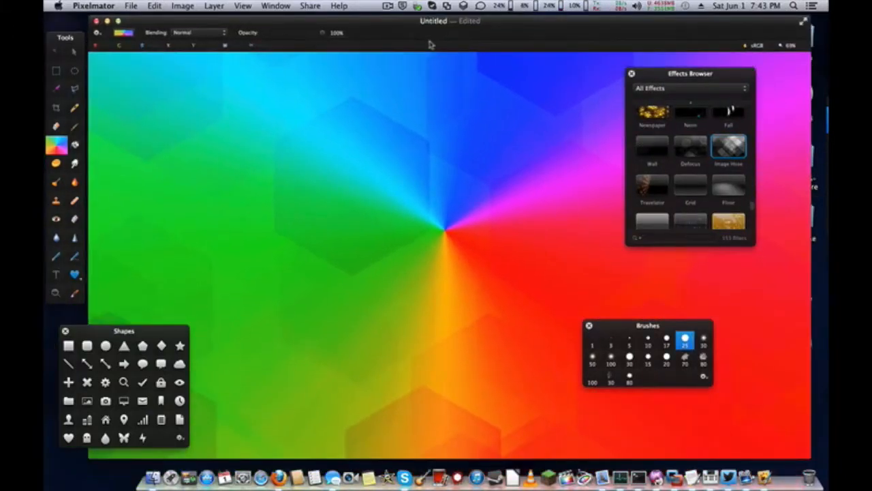
- Add a text box about 840 by 295 px across the canvas center reading "Tutorial Text"
{"action": "left_click", "coordinate": [59, 276]}
{"action": "left_click_drag", "start_coordinate": [287, 174], "coordinate": [602, 282]}
{"action": "key", "text": "Escape"}
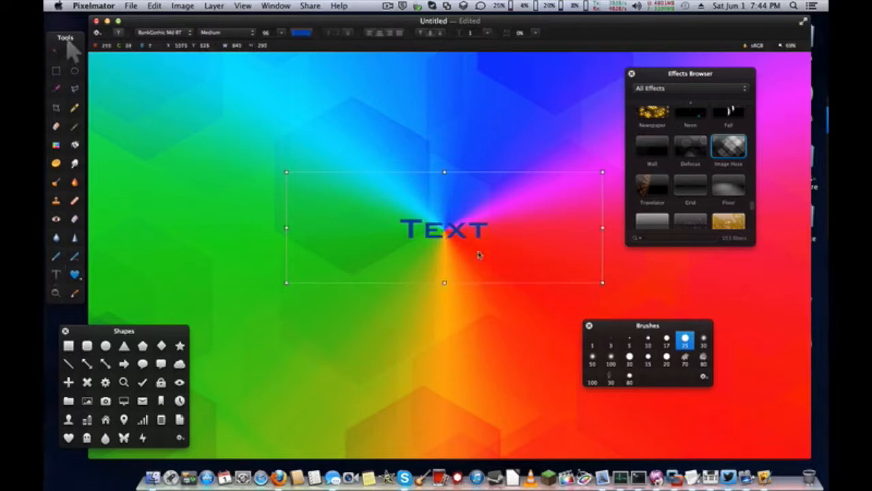
{"action": "double_click", "coordinate": [479, 255]}
{"action": "key", "text": "BackSpace"}
{"action": "type", "text": "Tu"}
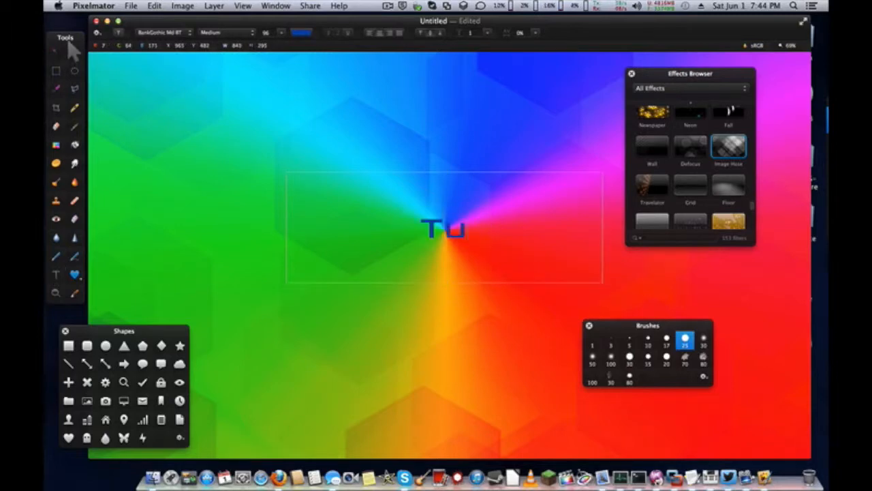
{"action": "type", "text": "torial Text"}
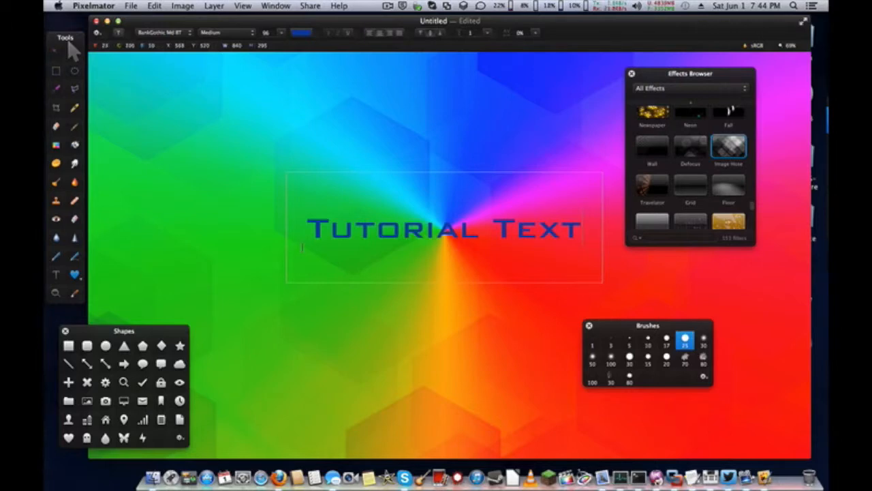
- Change the color of all of "Tutorial Text" to red
{"action": "left_click_drag", "start_coordinate": [582, 230], "coordinate": [291, 237]}
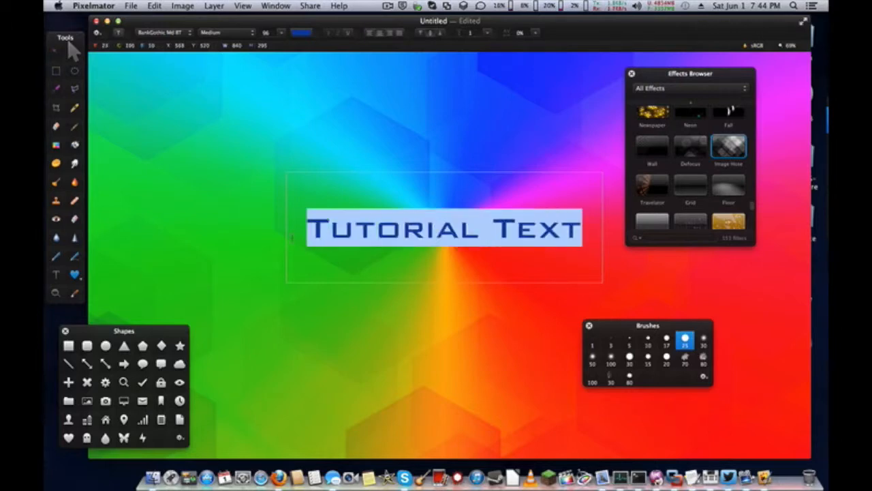
{"action": "left_click", "coordinate": [301, 32]}
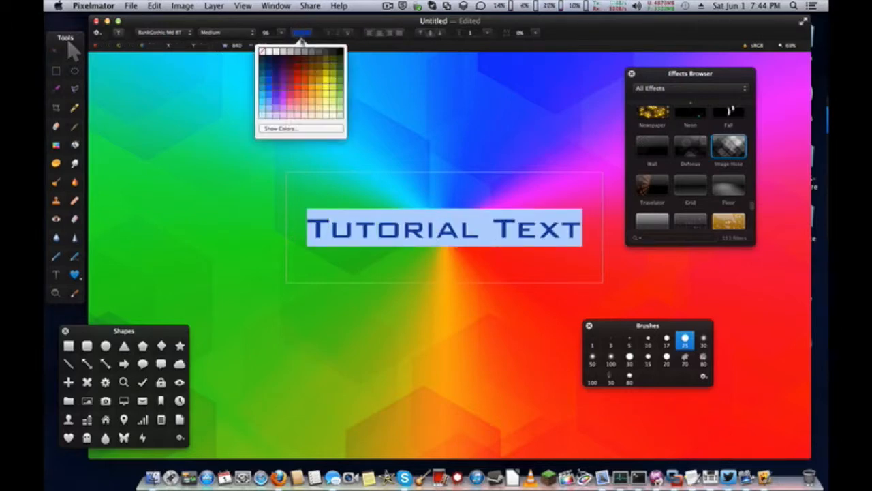
{"action": "left_click", "coordinate": [300, 81]}
{"action": "left_click", "coordinate": [528, 228]}
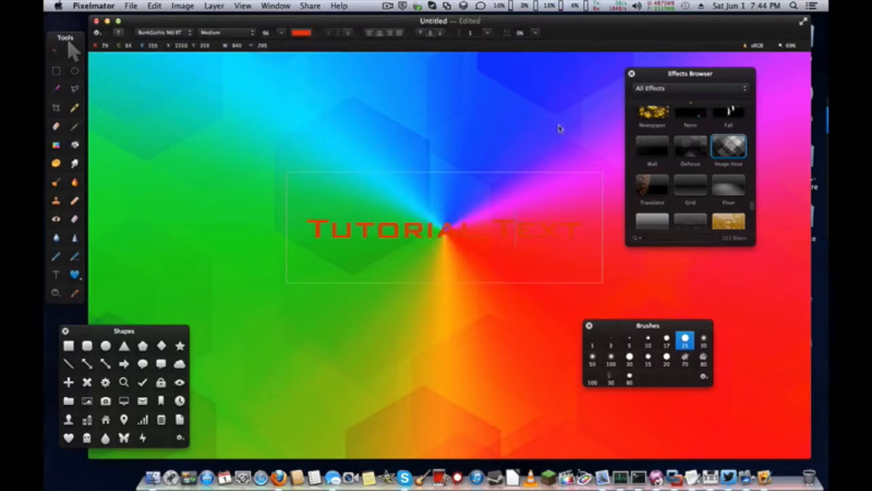
- Convert the "Tutorial Text" layer into a shape
{"action": "left_click", "coordinate": [560, 128]}
{"action": "left_click", "coordinate": [548, 233]}
{"action": "right_click", "coordinate": [571, 233]}
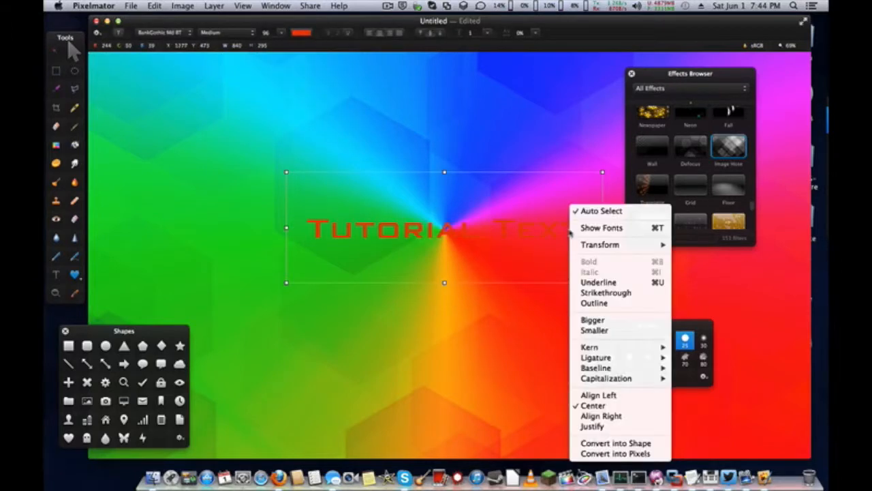
{"action": "left_click", "coordinate": [555, 229]}
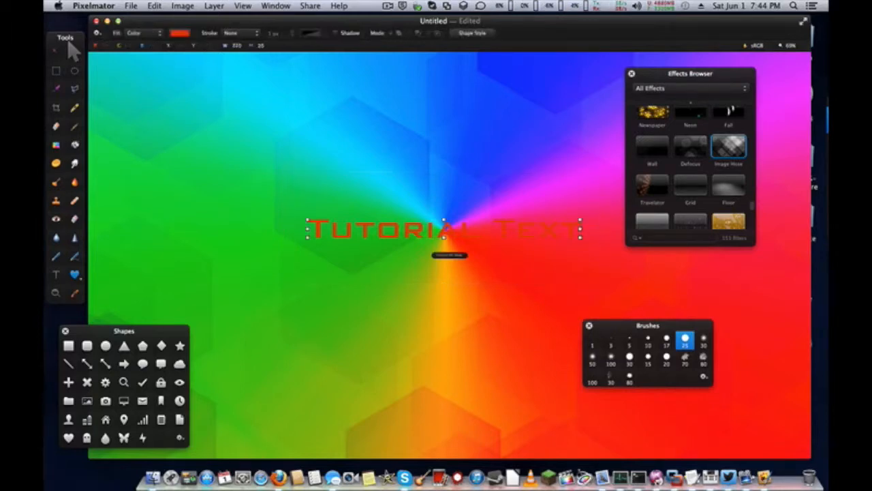
- Try drawing a rainbow gradient over the text shape on an added layer, undo it and delete the layer
{"action": "left_click", "coordinate": [58, 144]}
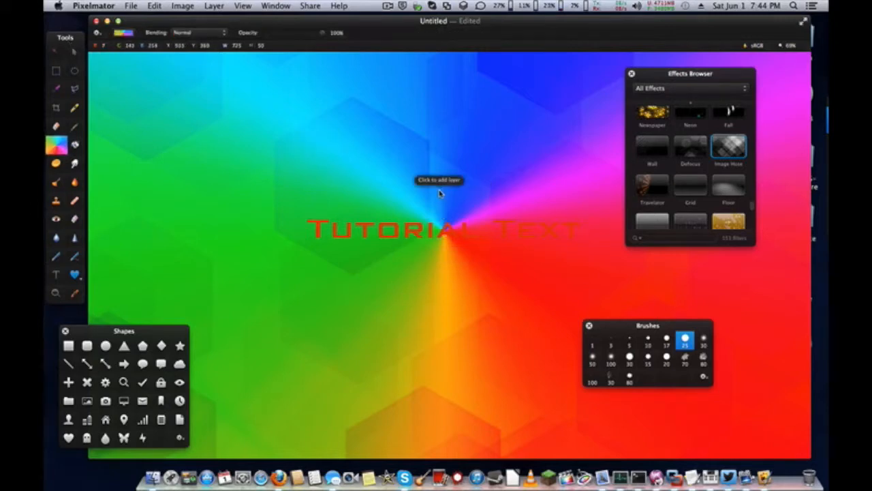
{"action": "left_click", "coordinate": [436, 334]}
{"action": "left_click_drag", "start_coordinate": [449, 206], "coordinate": [460, 331]}
{"action": "key", "text": "super+z"}
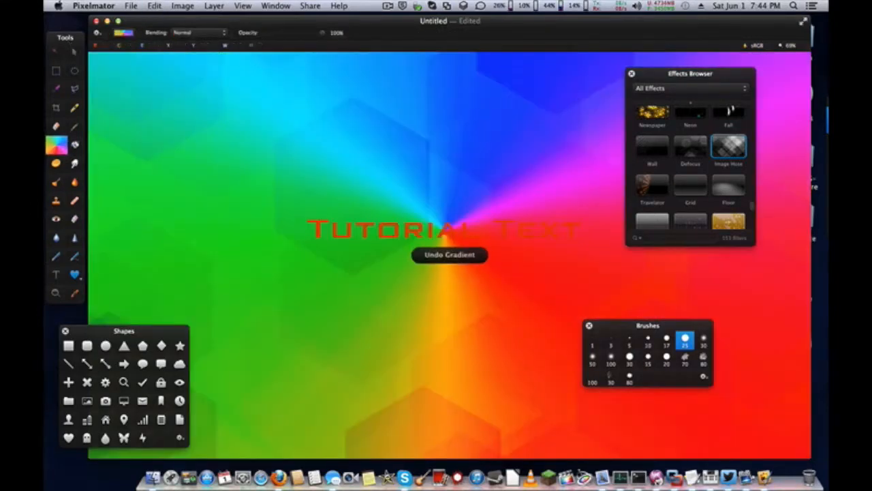
{"action": "key", "text": "Delete"}
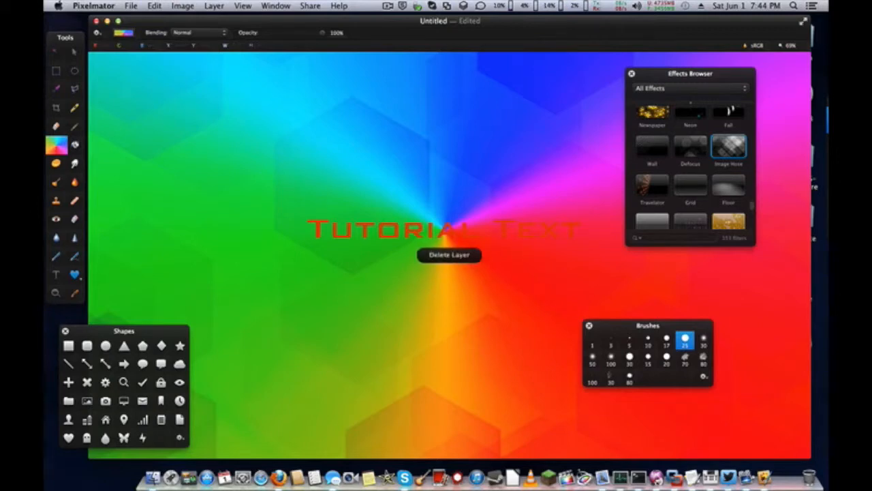
- Try the rainbow gradient on the "Tutorial Text" once more, undo it and delete the text layer
{"action": "key", "text": "super+z"}
{"action": "key", "text": "super+shift+n"}
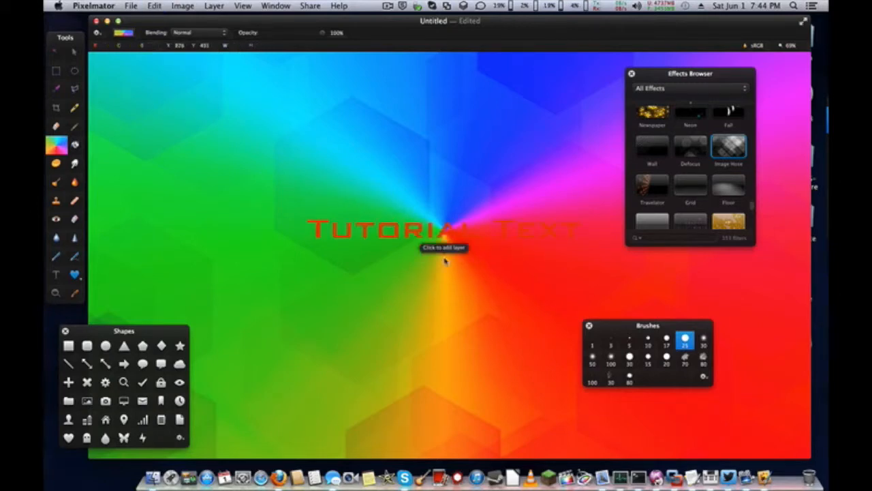
{"action": "key", "text": "super+z"}
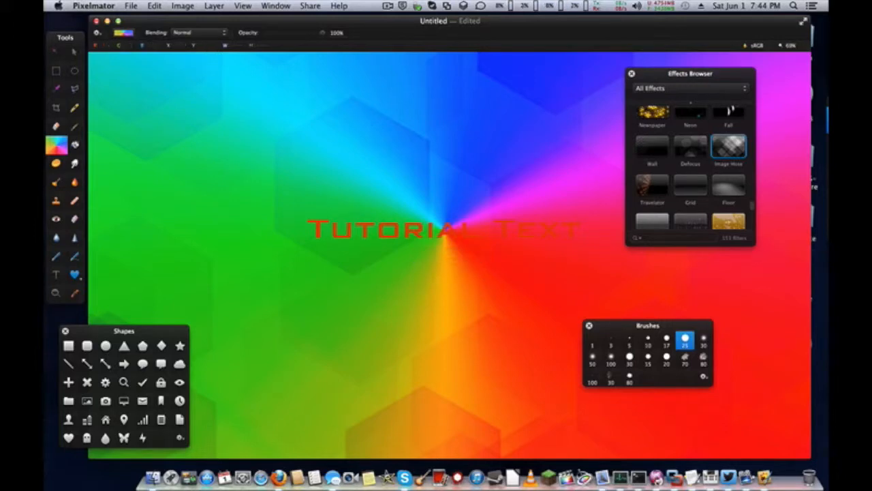
{"action": "left_click_drag", "start_coordinate": [449, 191], "coordinate": [463, 337]}
{"action": "key", "text": "super+z"}
{"action": "key", "text": "super+alt+g"}
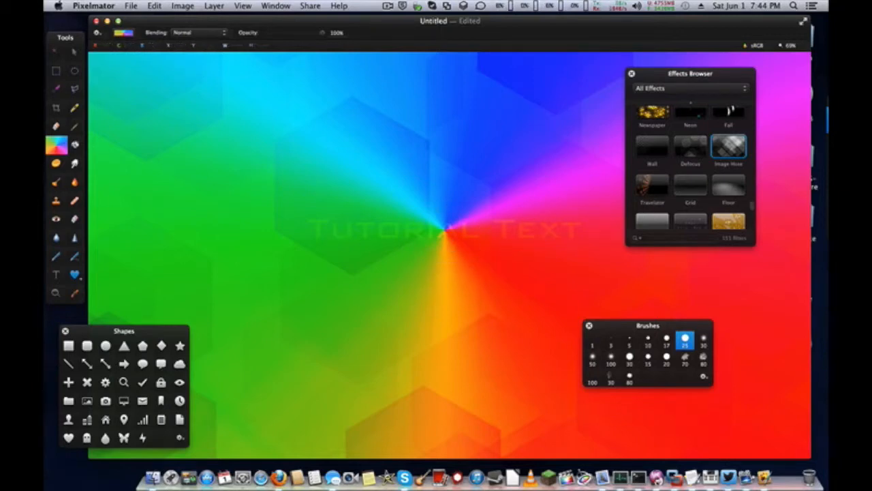
{"action": "key", "text": "BackSpace"}
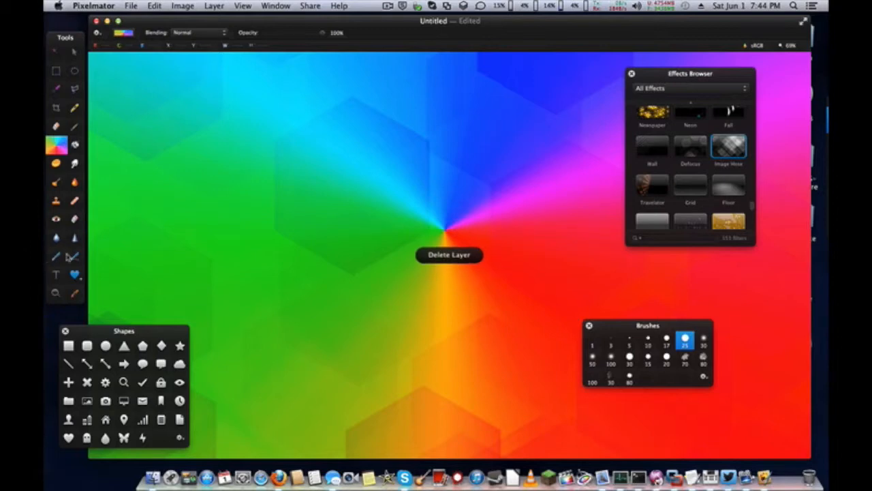
- Add a text box about 539 by 147 px at the canvas center reading "Tutorial"
{"action": "left_click", "coordinate": [56, 274]}
{"action": "left_click_drag", "start_coordinate": [351, 202], "coordinate": [555, 256]}
{"action": "type", "text": "d"}
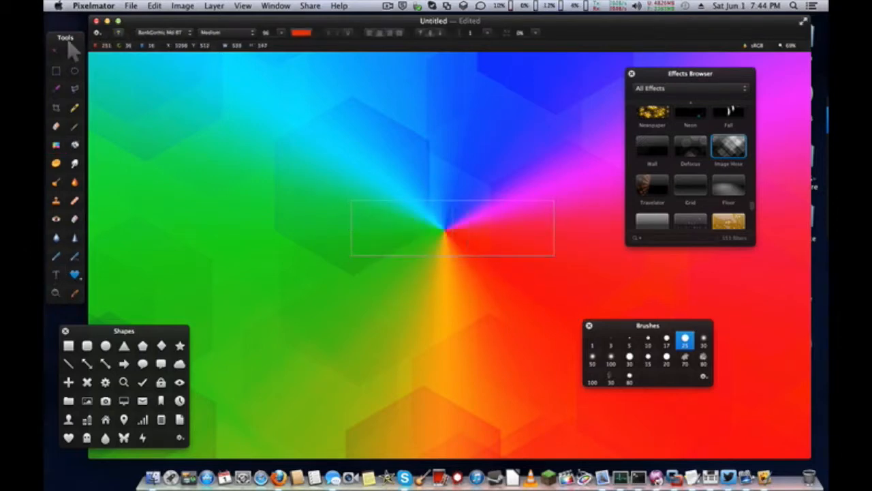
{"action": "type", "text": "utorial"}
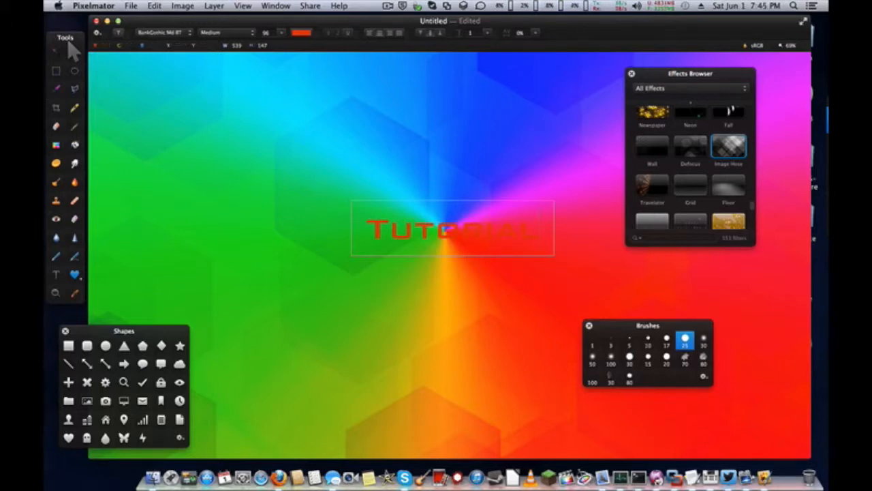
- Convert the "Tutorial" text into a shape and set its Shape Style fill to Gradient
{"action": "left_click_drag", "start_coordinate": [788, 195], "coordinate": [271, 84]}
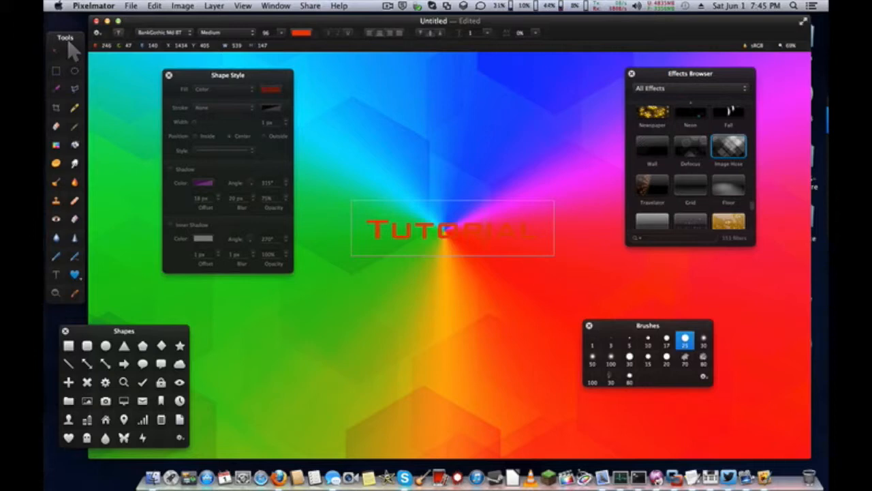
{"action": "key", "text": "Escape"}
{"action": "left_click", "coordinate": [229, 89]}
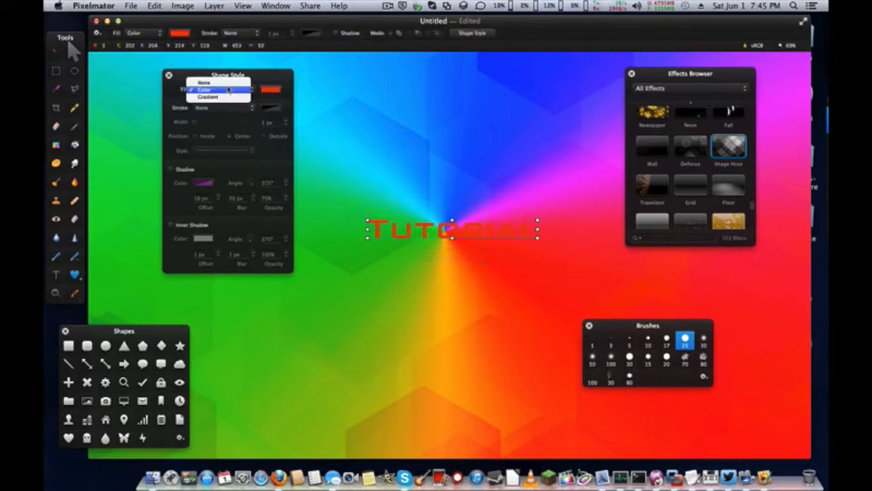
{"action": "left_click", "coordinate": [227, 96]}
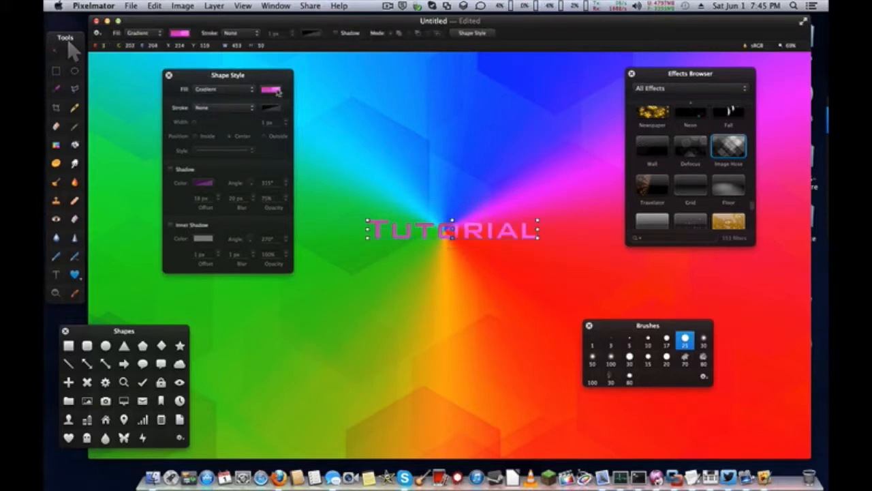
- Give the "Tutorial" fill the rainbow Angle gradient and move the Gradients and Shape Style palettes away from the text
{"action": "left_click_drag", "start_coordinate": [828, 206], "coordinate": [479, 301]}
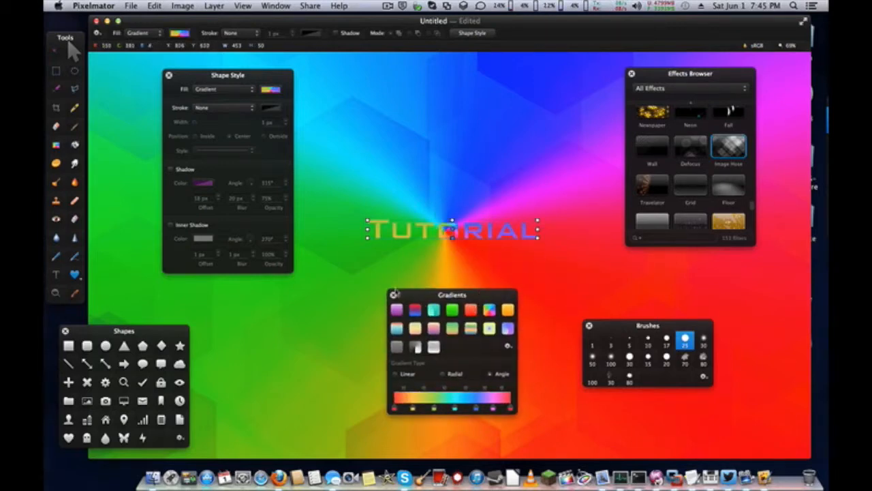
{"action": "left_click_drag", "start_coordinate": [394, 304], "coordinate": [669, 210]}
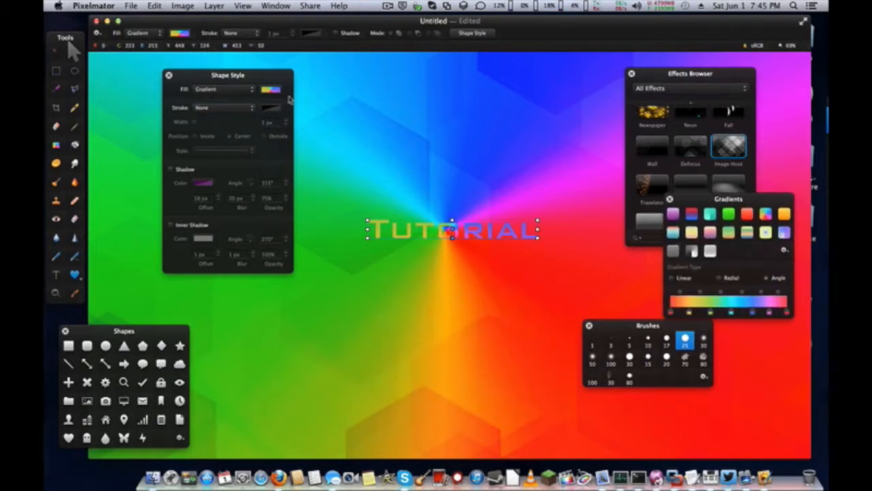
{"action": "left_click_drag", "start_coordinate": [273, 75], "coordinate": [787, 123]}
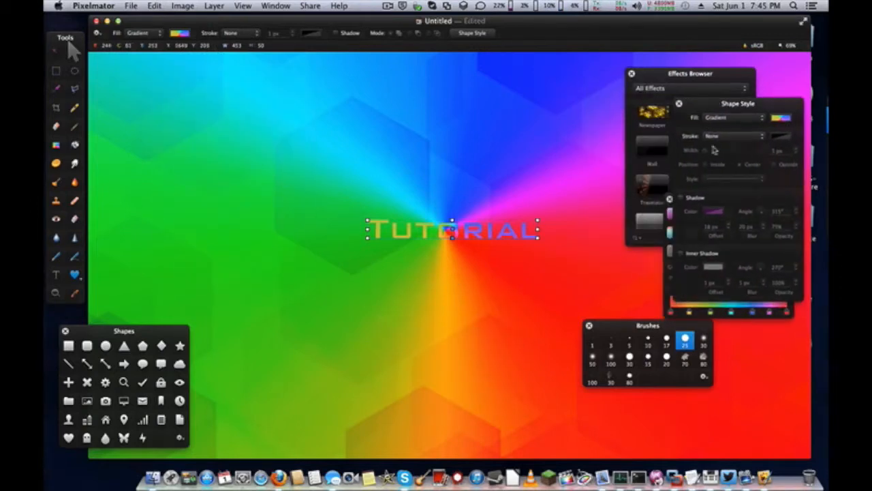
- Set the "Tutorial" shape's stroke to Gradient and move the Shape Style palette off the Effects Browser thumbnails
{"action": "left_click", "coordinate": [715, 137]}
{"action": "left_click", "coordinate": [723, 145]}
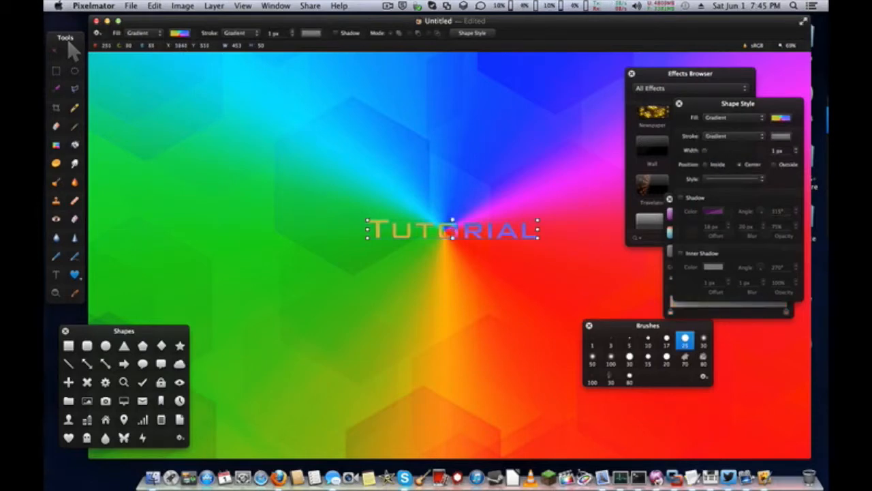
{"action": "left_click", "coordinate": [711, 180]}
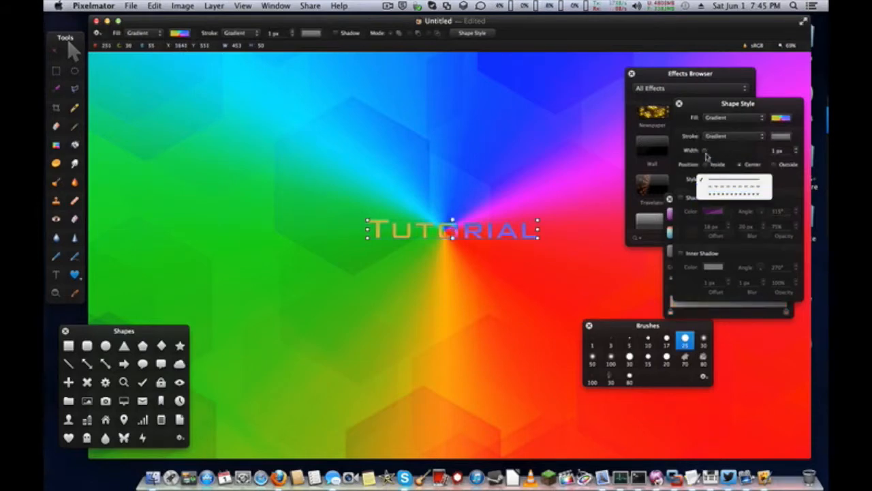
{"action": "left_click", "coordinate": [706, 150]}
{"action": "mouse_move", "coordinate": [704, 154]}
{"action": "left_mouse_down"}
{"action": "mouse_move", "coordinate": [763, 149]}
{"action": "mouse_move", "coordinate": [804, 162]}
{"action": "mouse_move", "coordinate": [722, 157]}
{"action": "left_mouse_up"}
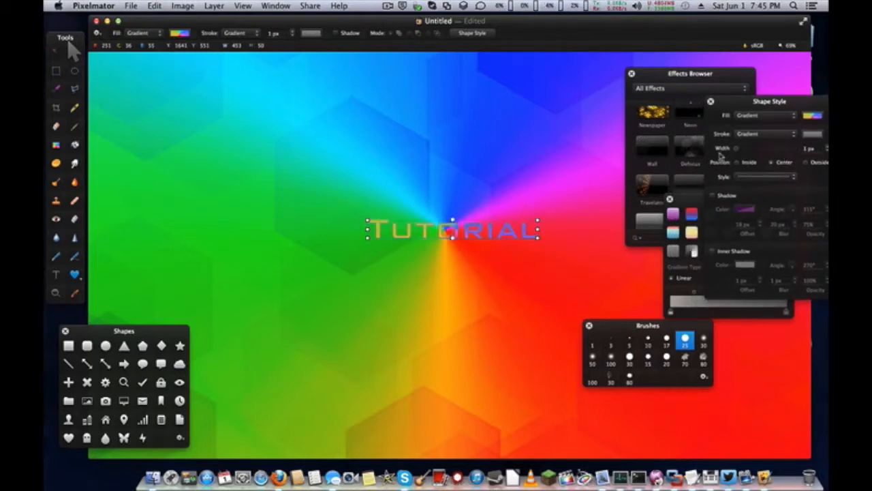
- Enable Shadow on the "Tutorial" shape, leaving Inner Shadow off, and put the Shape Style palette away
{"action": "left_click", "coordinate": [713, 195]}
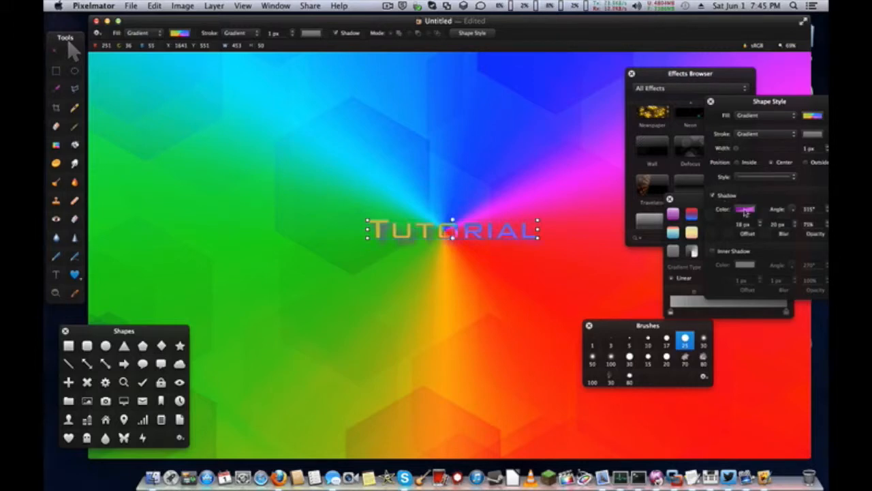
{"action": "left_click", "coordinate": [713, 252]}
{"action": "left_click", "coordinate": [714, 252]}
{"action": "left_click_drag", "start_coordinate": [718, 101], "coordinate": [825, 115]}
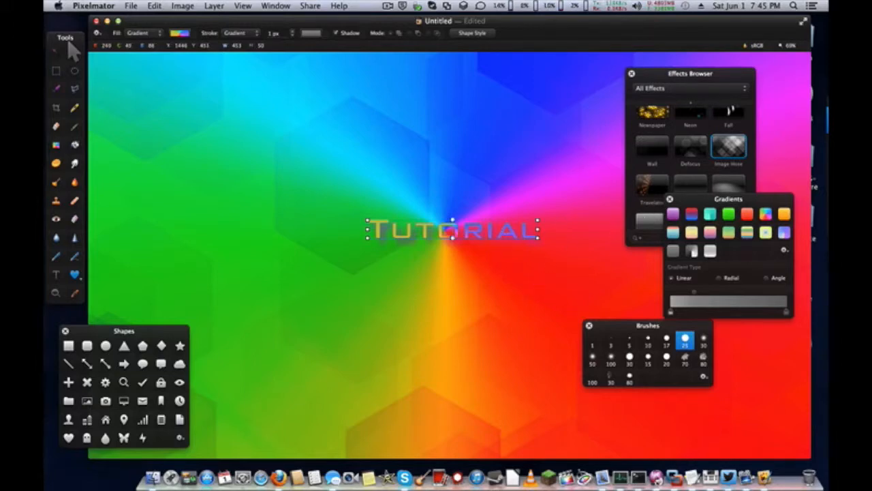
- Place a vertically flipped duplicate of the "Tutorial" shape directly beneath the original as a reflection
{"action": "left_click_drag", "start_coordinate": [471, 229], "coordinate": [475, 251]}
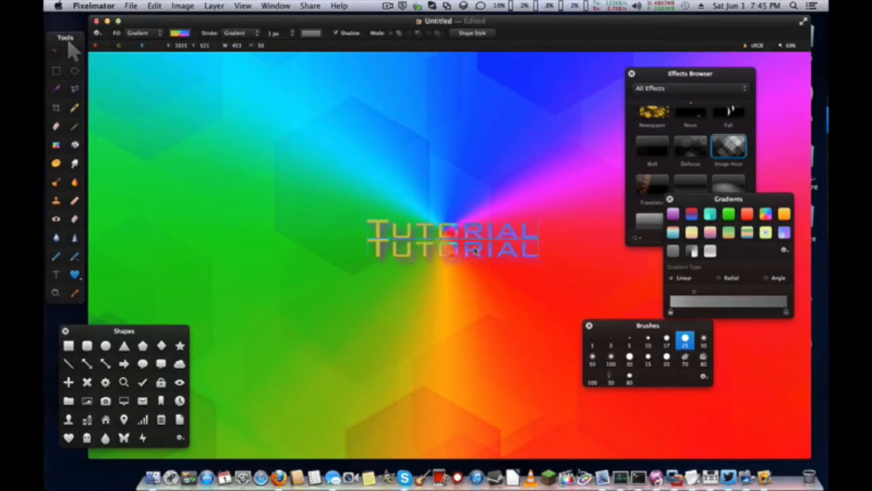
{"action": "left_click", "coordinate": [208, 7]}
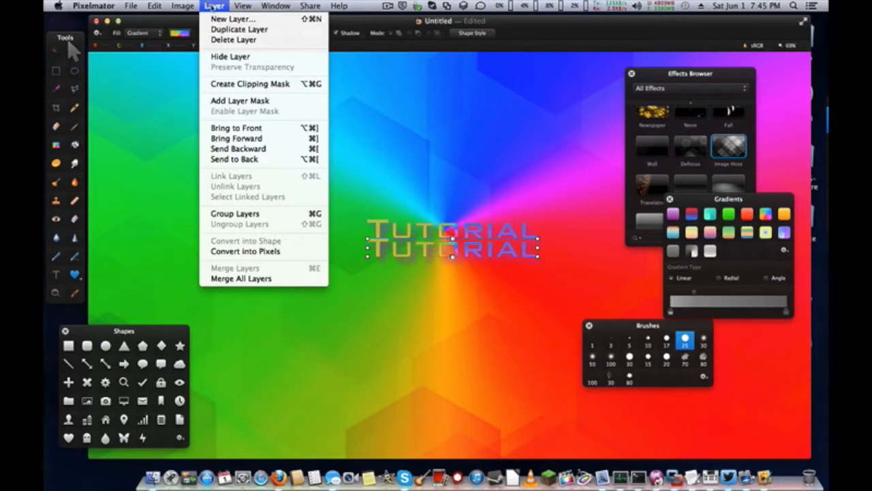
{"action": "mouse_move", "coordinate": [261, 6]}
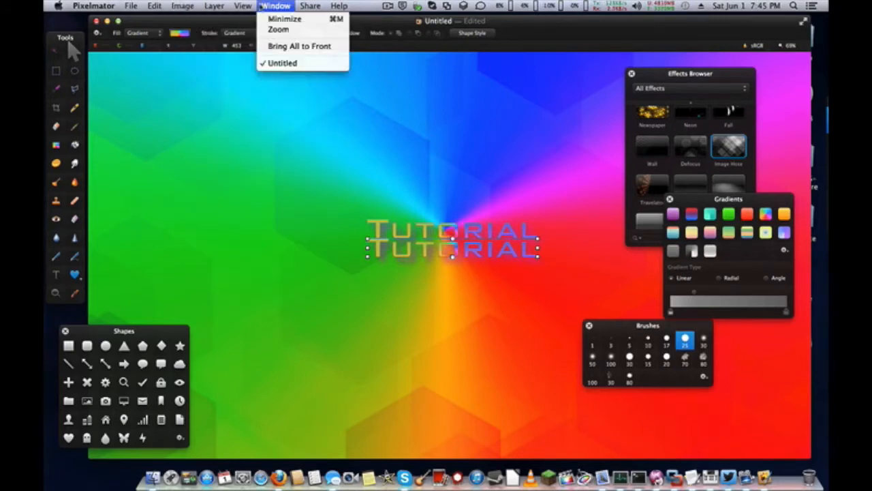
{"action": "mouse_move", "coordinate": [164, 6]}
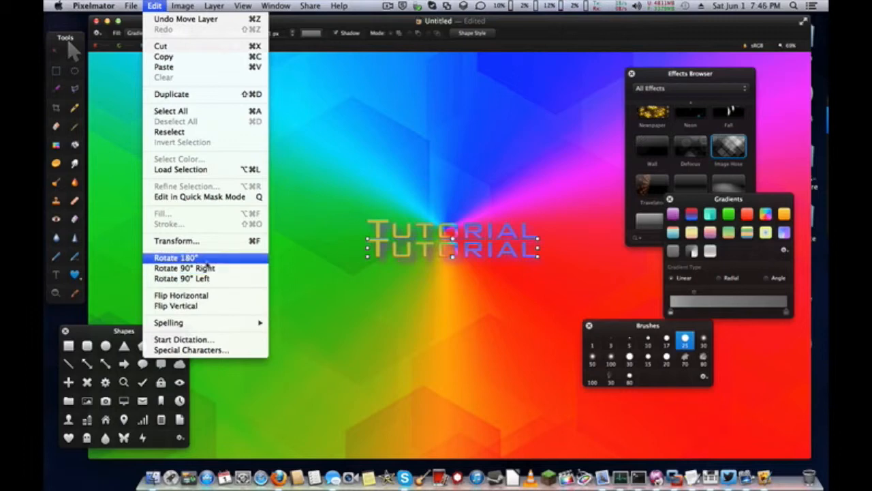
{"action": "left_click", "coordinate": [210, 307]}
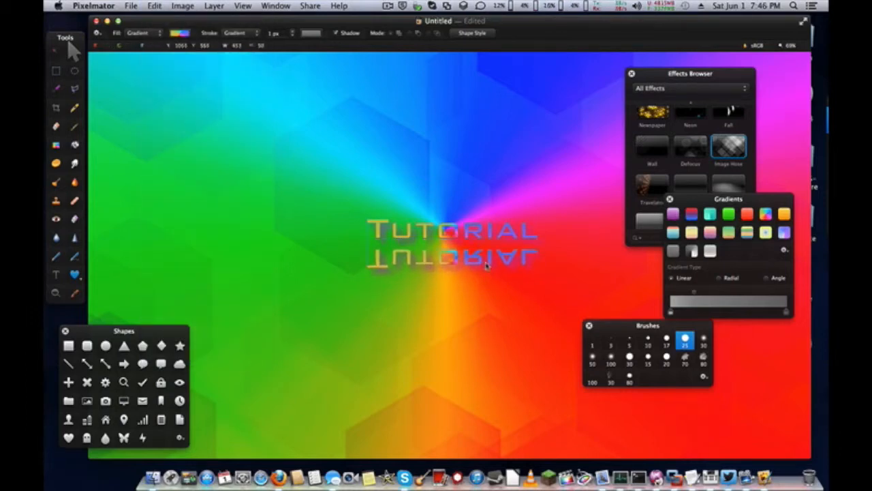
{"action": "left_click_drag", "start_coordinate": [485, 264], "coordinate": [485, 264]}
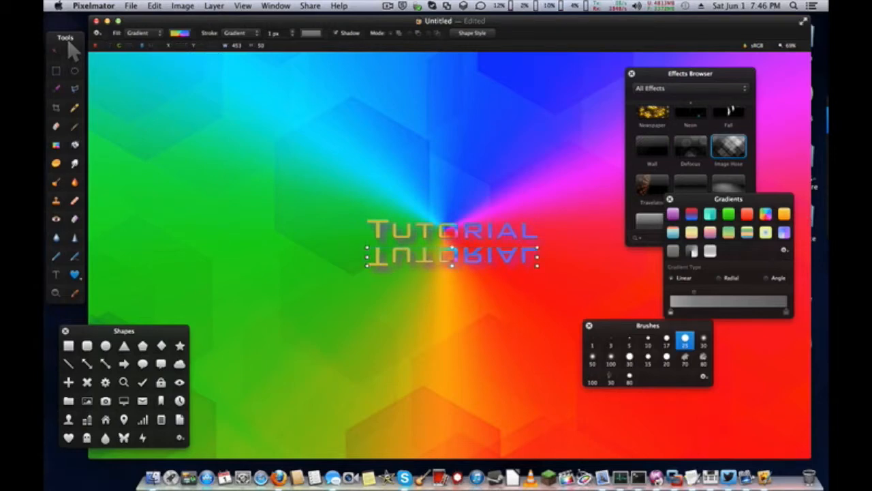
- Lower the opacity of the flipped "Tutorial" copy and move it up against the original text
{"action": "key", "text": "5"}
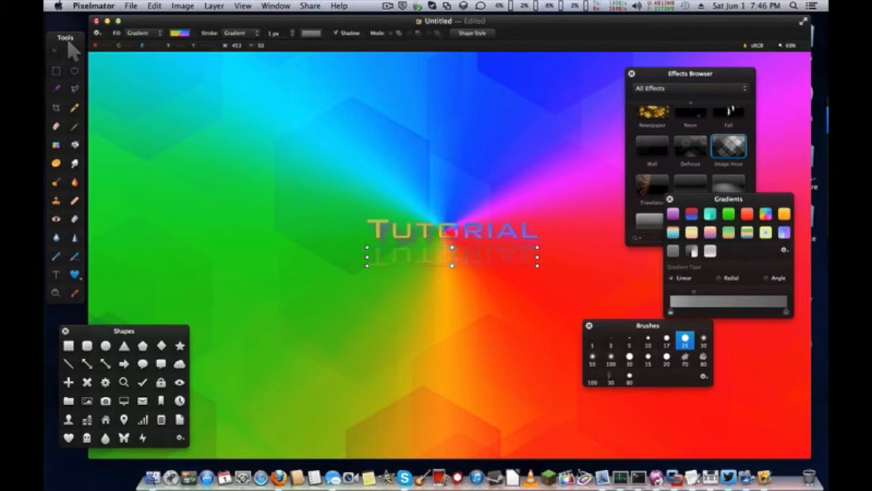
{"action": "mouse_move", "coordinate": [481, 255]}
{"action": "left_mouse_down"}
{"action": "mouse_move", "coordinate": [481, 245]}
{"action": "mouse_move", "coordinate": [487, 253]}
{"action": "left_mouse_up"}
{"action": "left_click", "coordinate": [495, 291]}
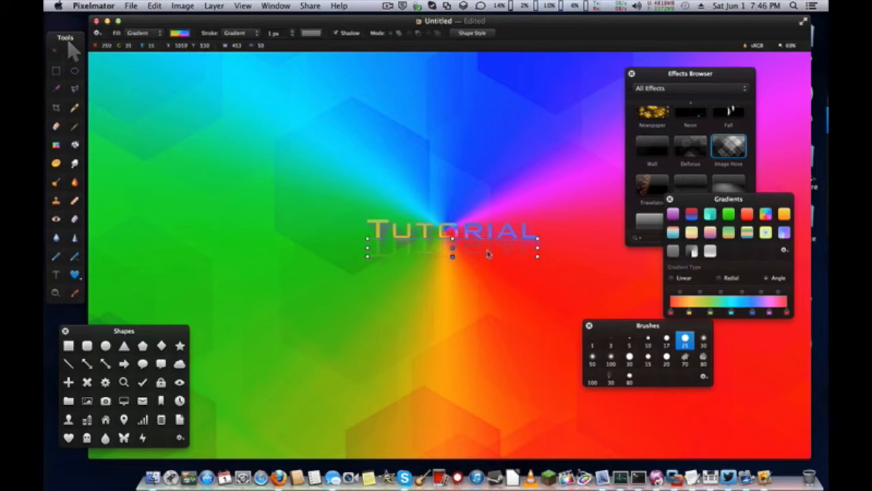
{"action": "left_click", "coordinate": [484, 228]}
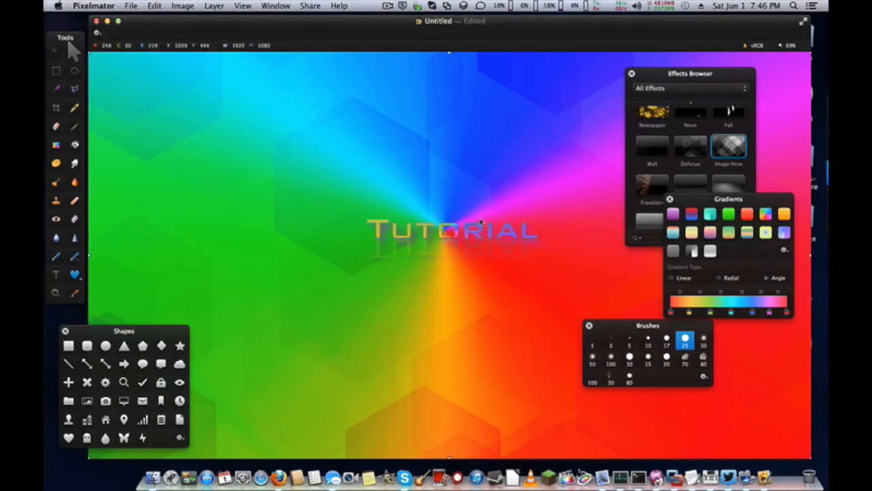
{"action": "left_click", "coordinate": [475, 261]}
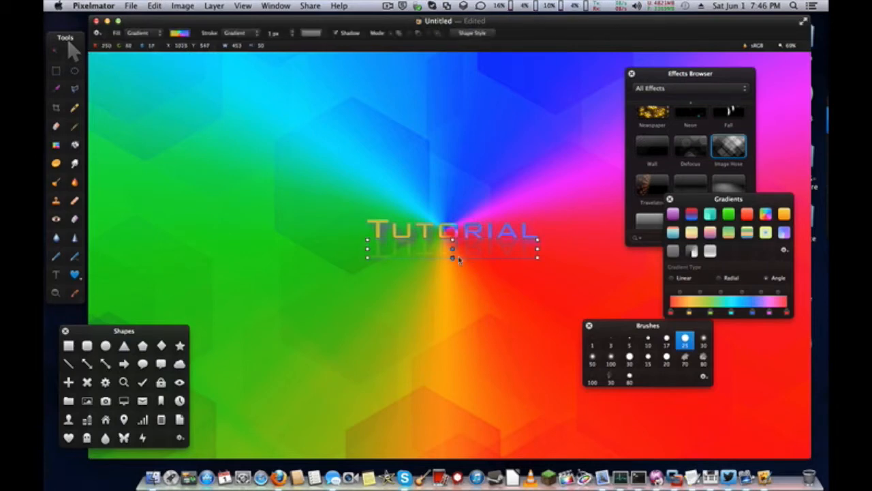
- Try shifting the rainbow background layer on the canvas and undo the move
{"action": "left_click", "coordinate": [266, 183]}
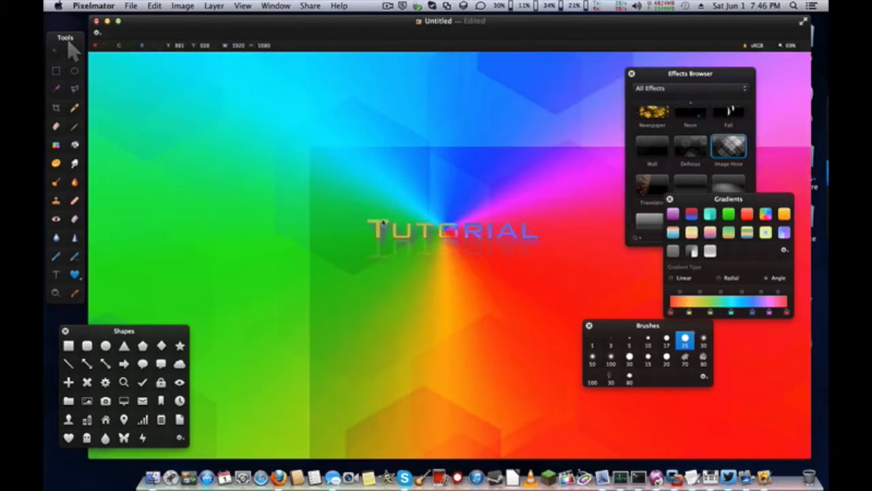
{"action": "left_click_drag", "start_coordinate": [219, 142], "coordinate": [165, 151]}
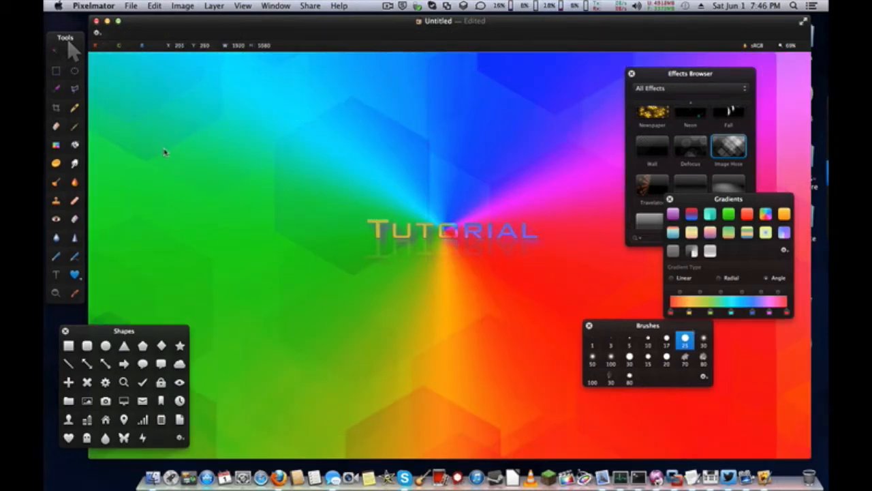
{"action": "key", "text": "super+z"}
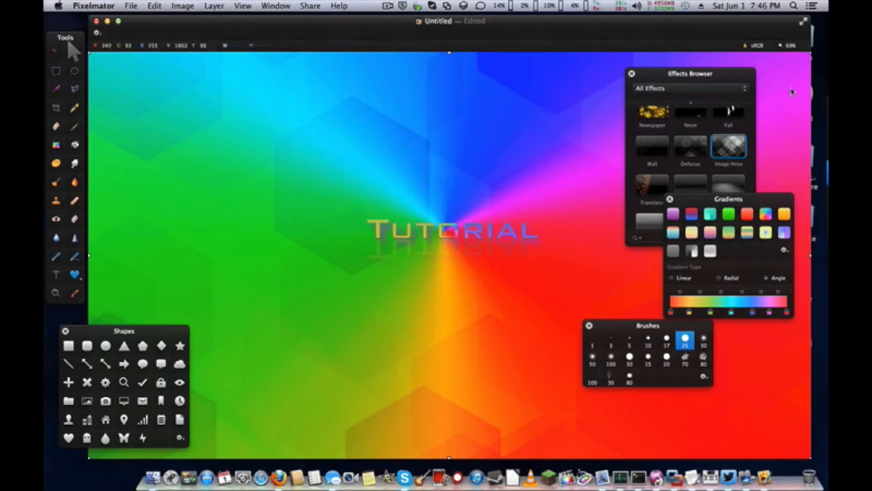
- Move the Effects Browser palette in toward the text and shift the document window slightly to the right
{"action": "left_click_drag", "start_coordinate": [670, 76], "coordinate": [574, 150]}
{"action": "left_click", "coordinate": [448, 6]}
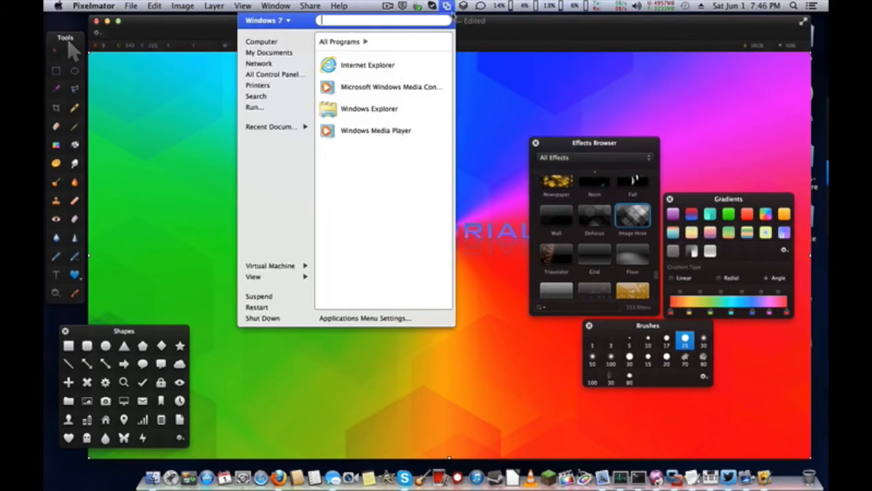
{"action": "left_click", "coordinate": [472, 23]}
{"action": "left_click", "coordinate": [463, 25]}
{"action": "mouse_move", "coordinate": [463, 25]}
{"action": "left_mouse_down"}
{"action": "mouse_move", "coordinate": [515, 101]}
{"action": "mouse_move", "coordinate": [828, 273]}
{"action": "mouse_move", "coordinate": [828, 259]}
{"action": "mouse_move", "coordinate": [397, 18]}
{"action": "mouse_move", "coordinate": [466, 19]}
{"action": "mouse_move", "coordinate": [828, 258]}
{"action": "mouse_move", "coordinate": [720, 18]}
{"action": "mouse_move", "coordinate": [477, 26]}
{"action": "left_mouse_up"}
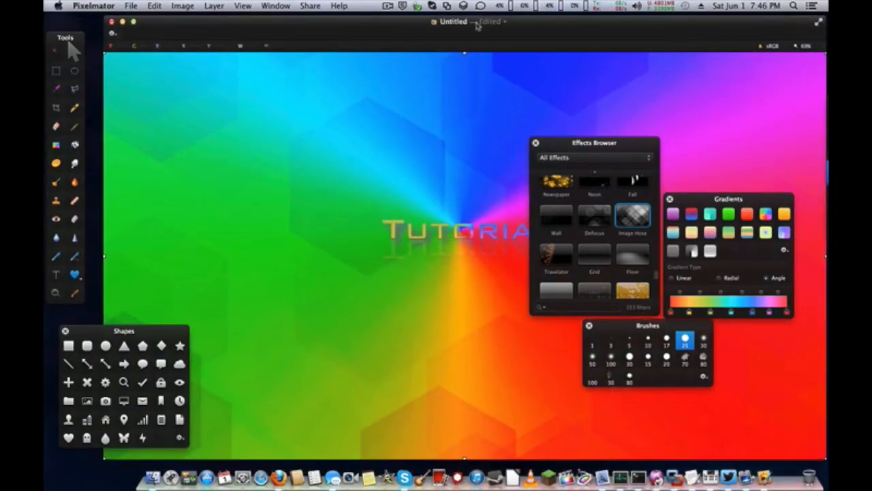